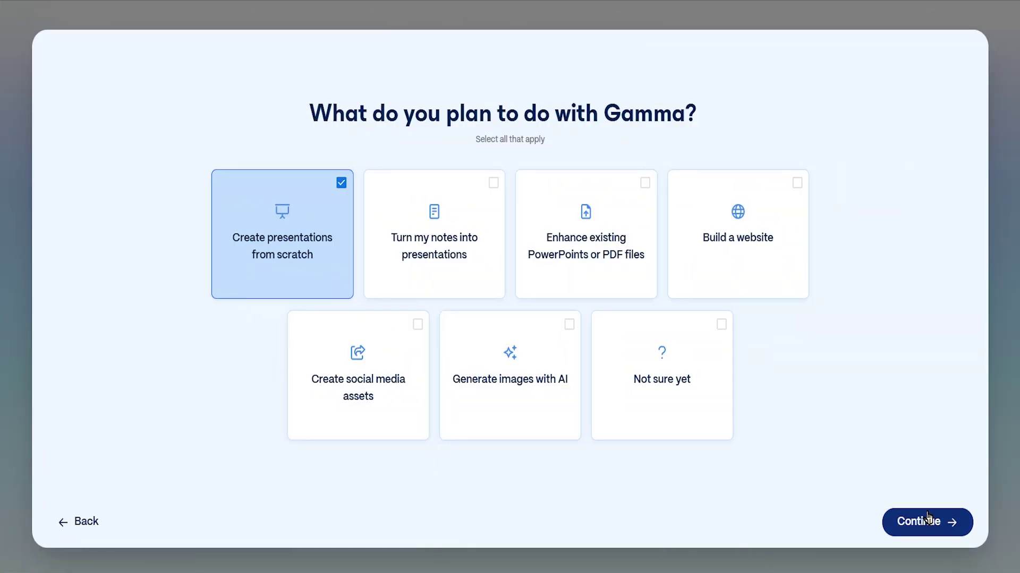
# Continue past the onboarding 'What do you plan to do' question.
pyautogui.click(922, 519)
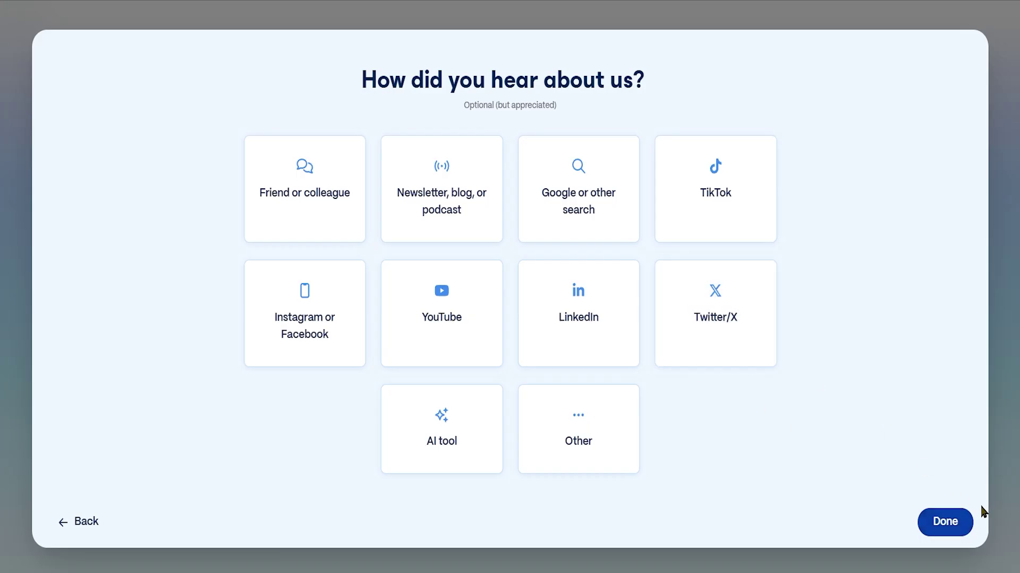
# Finish the onboarding survey and choose the Generate card under Create with AI.
pyautogui.click(945, 522)
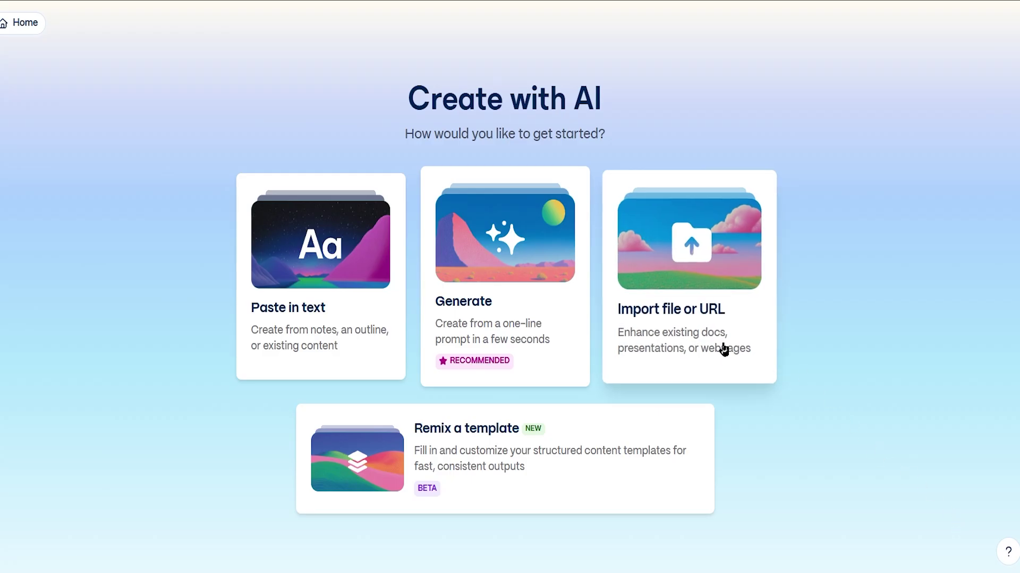
pyautogui.click(456, 254)
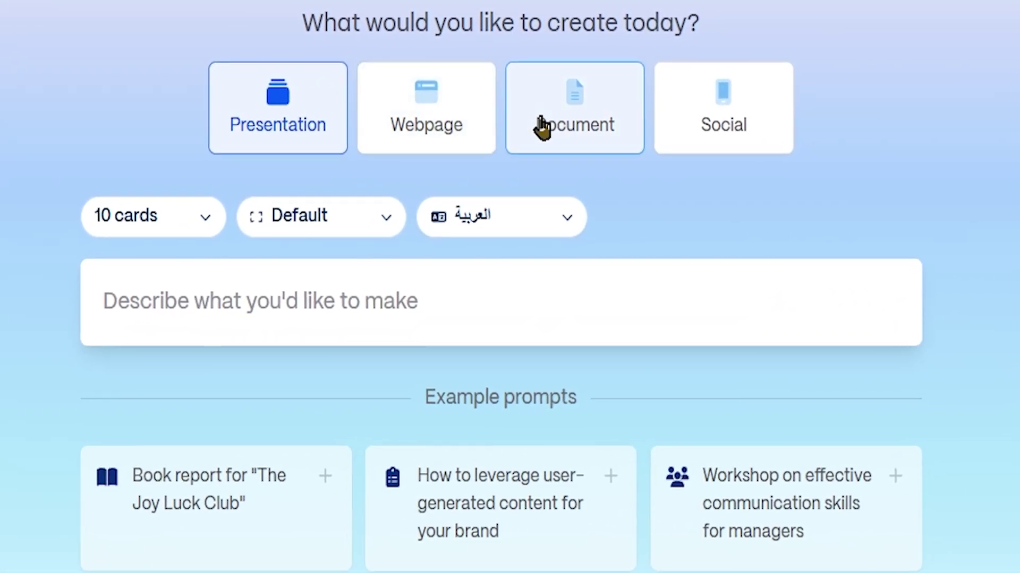
# Generate an English (US) outline for 'a presentation about 5s methodology'.
pyautogui.write('a presentation about')
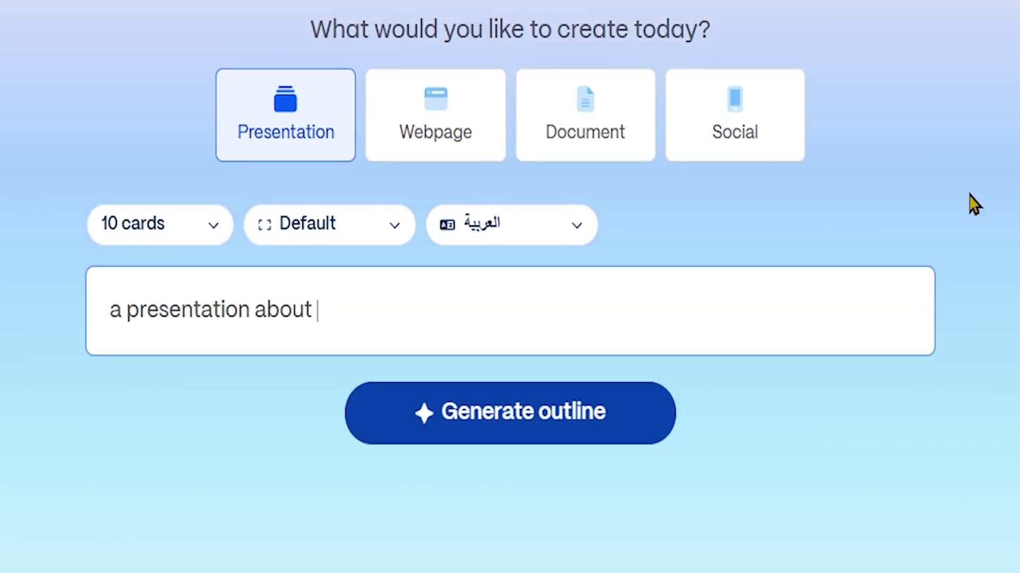
pyautogui.write(' 5s methodology')
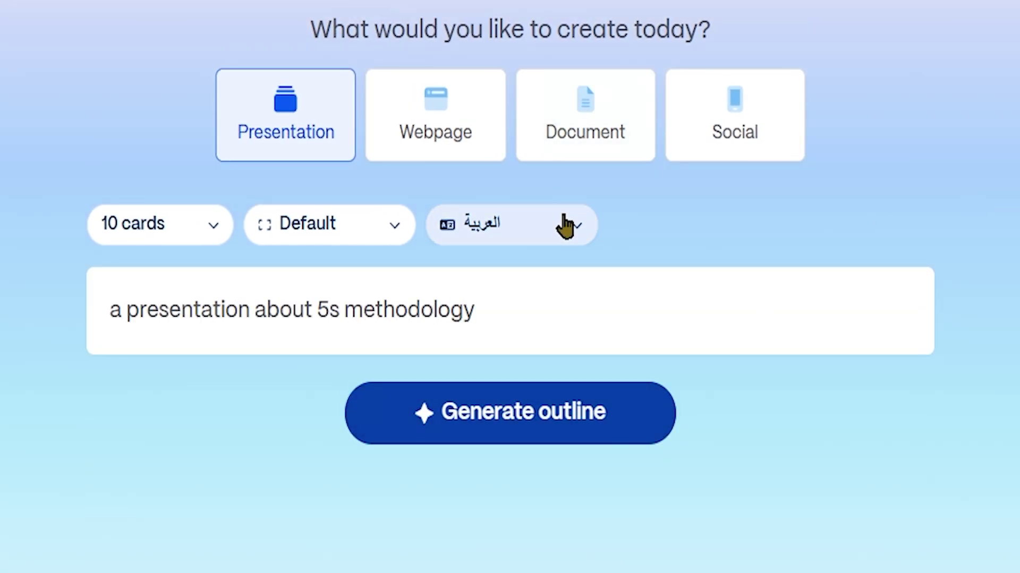
pyautogui.click(564, 225)
pyautogui.scroll(-1, 610, 347)
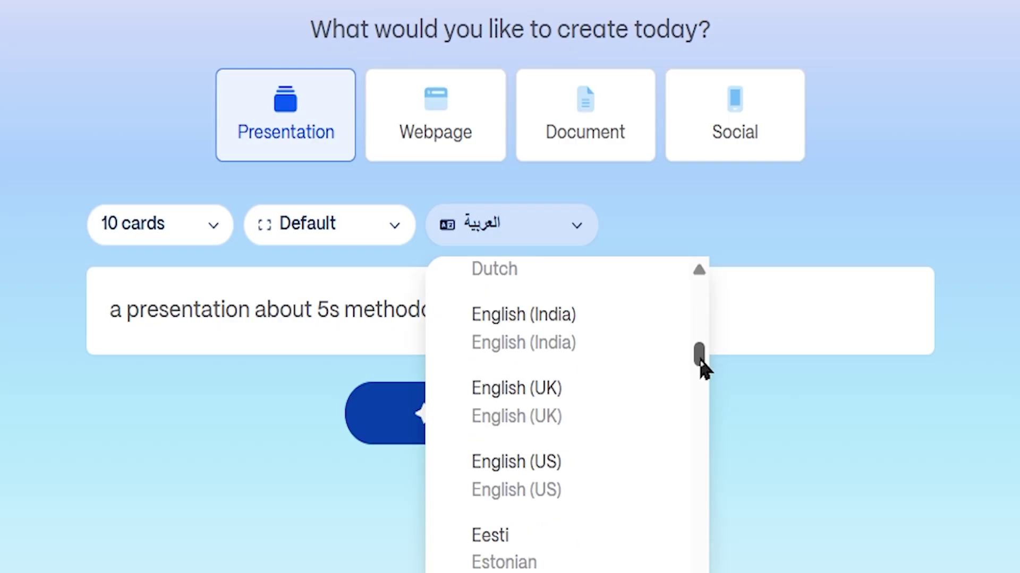
pyautogui.click(623, 473)
pyautogui.click(591, 412)
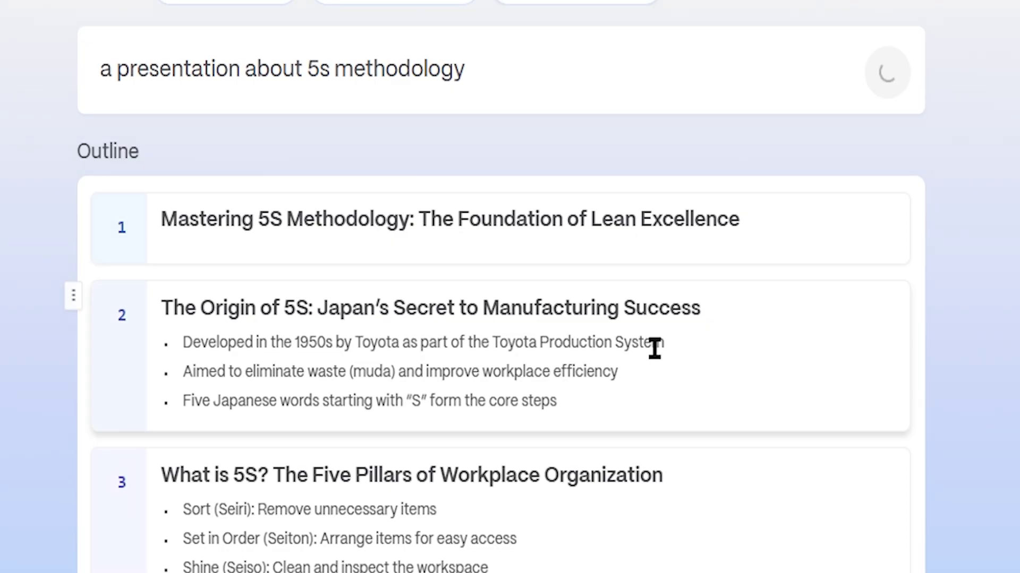
# Scroll through the ten cards of the 5S outline to review them.
pyautogui.scroll(-15, 499, 287)
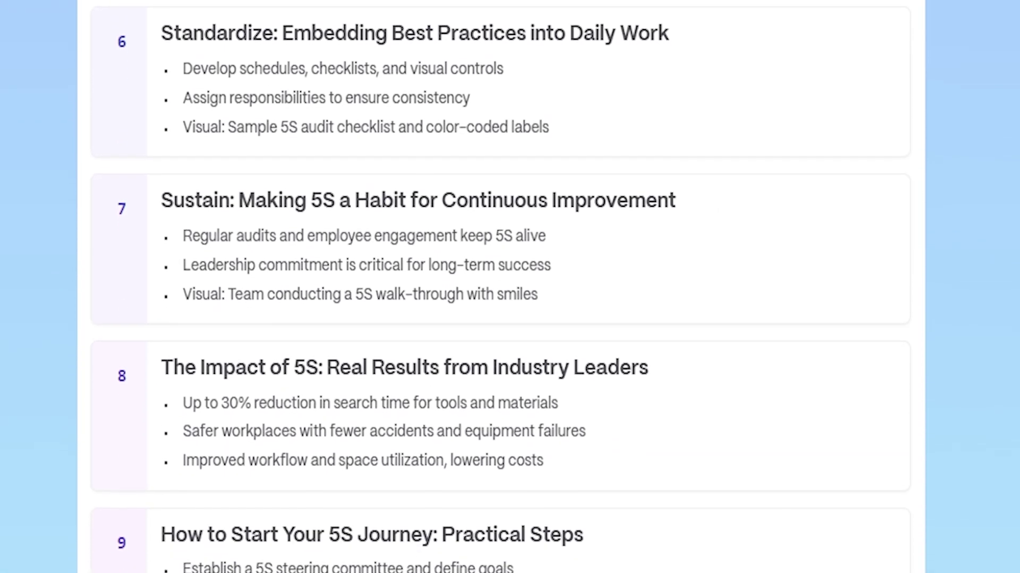
pyautogui.scroll(8, 499, 286)
pyautogui.scroll(-3, 499, 287)
pyautogui.scroll(-10, 959, 481)
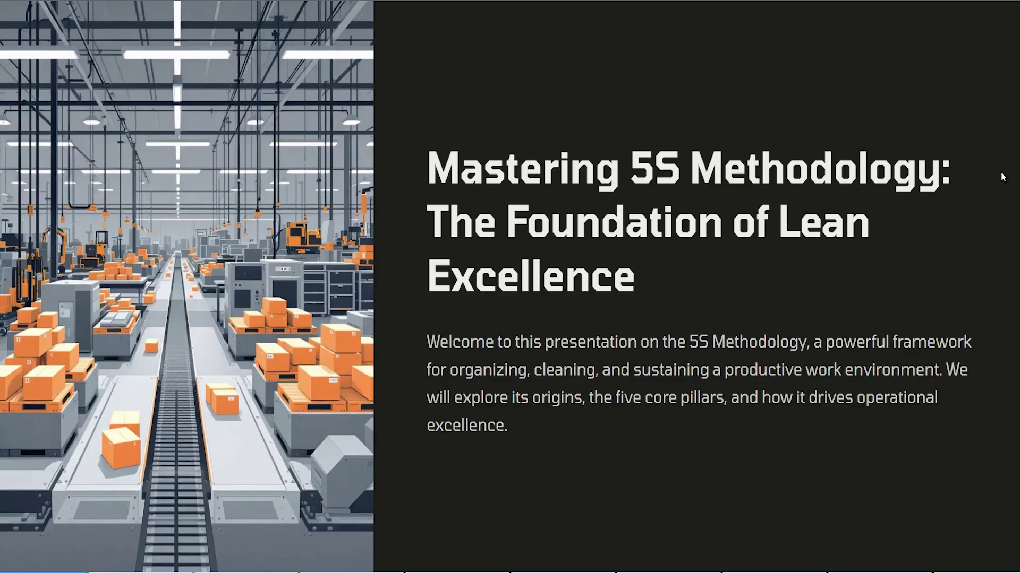
# Present the 5S deck from The Origin of 5S through Shine, then exit to the editor.
pyautogui.press('Right')
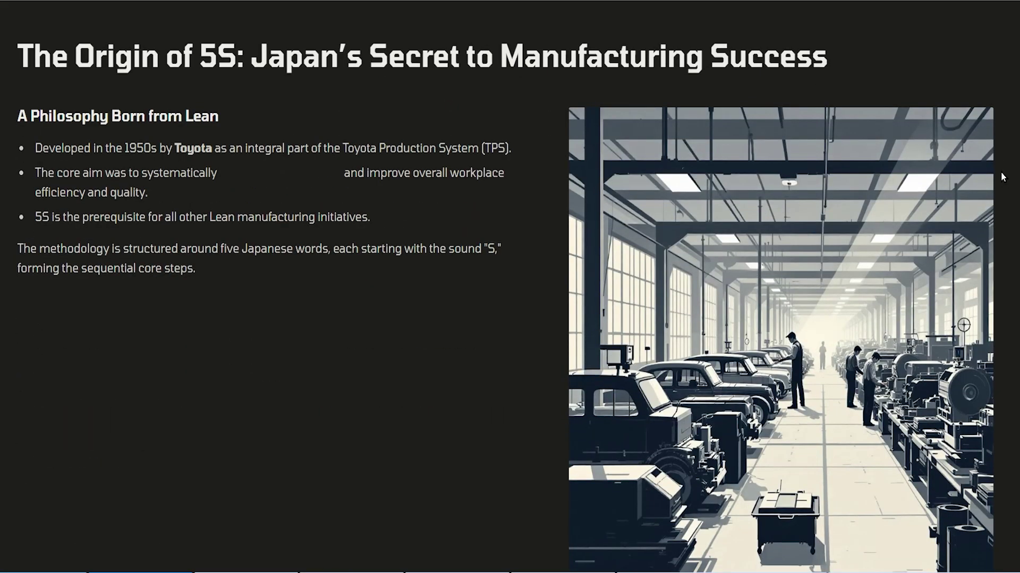
pyautogui.press('Right')
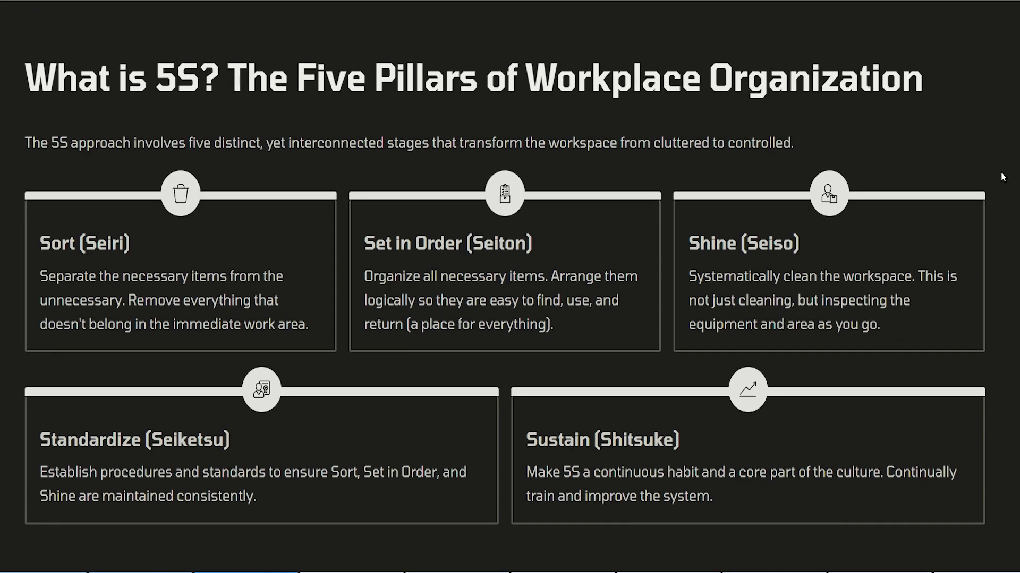
pyautogui.press('Right')
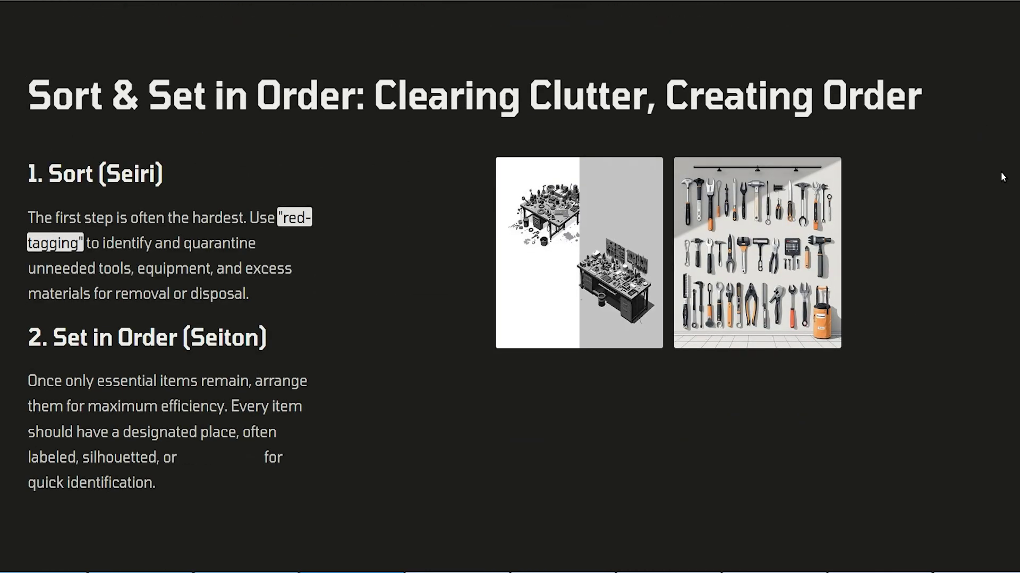
pyautogui.press('Right')
pyautogui.press('Escape')
pyautogui.click(1013, 290)
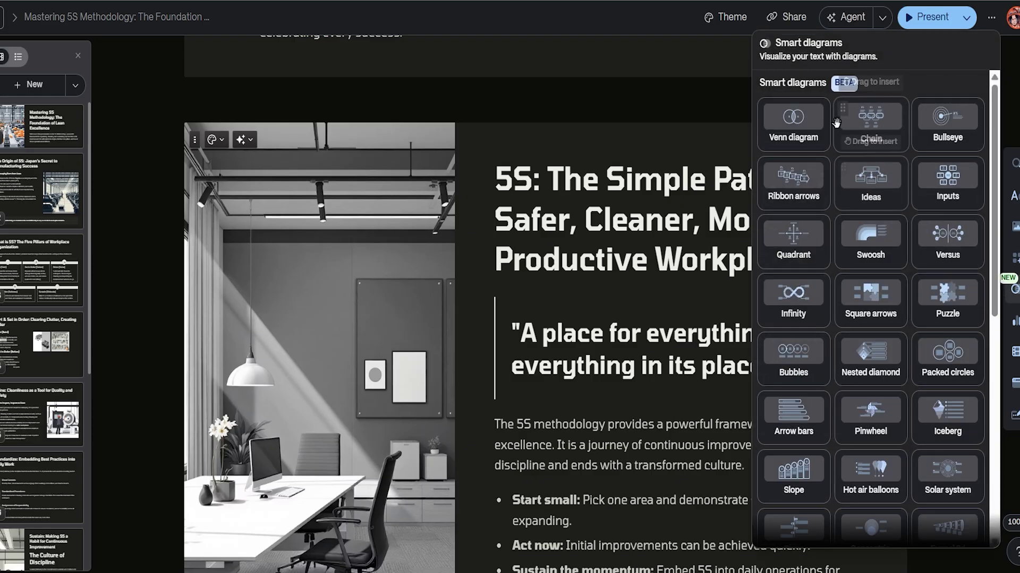
# Insert a Chain diagram above the closing slide and apply the dark Chimney Dust theme.
pyautogui.moveTo(896, 146); pyautogui.dragTo(598, 262)
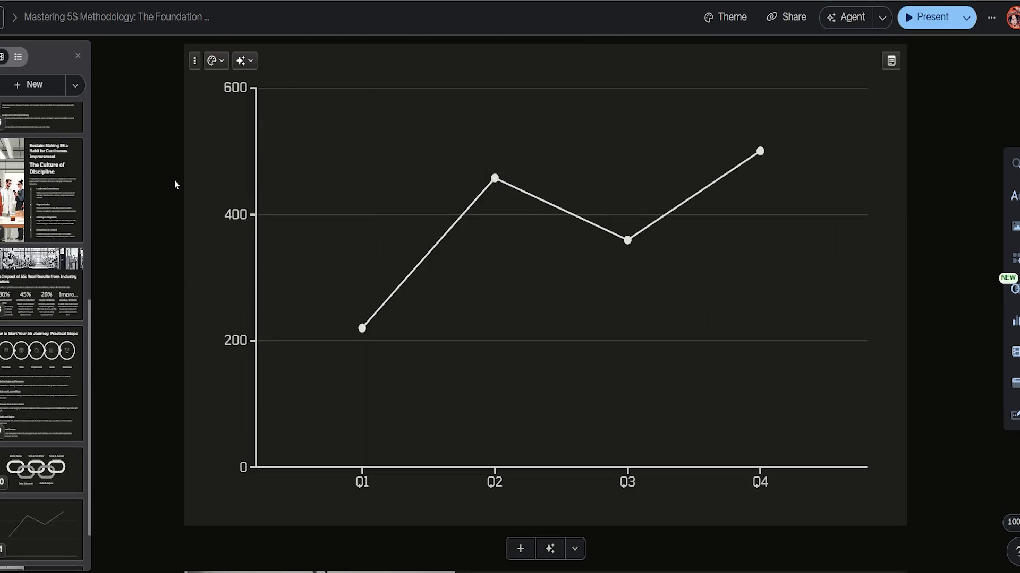
pyautogui.click(725, 16)
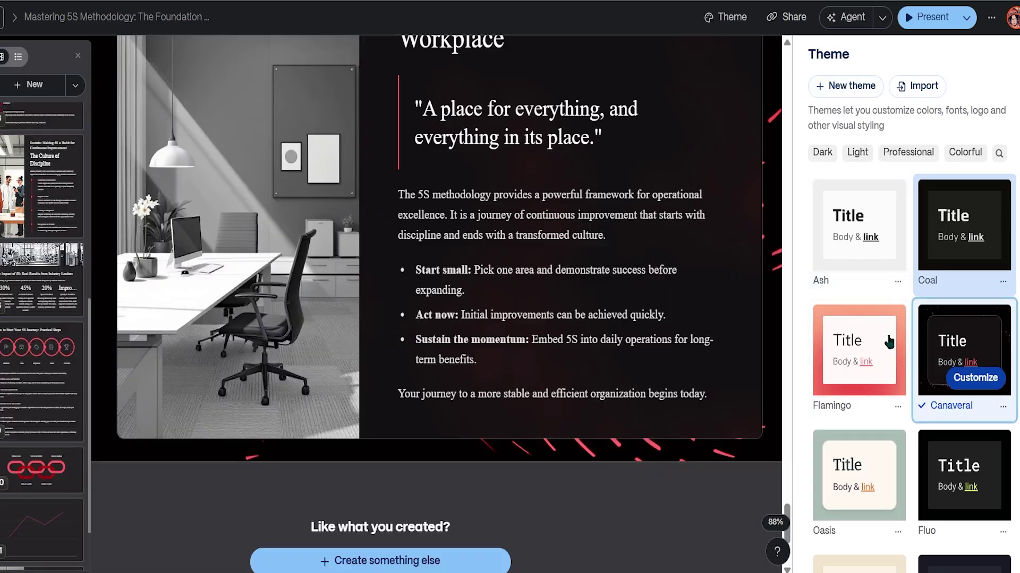
pyautogui.scroll(-10, 864, 355)
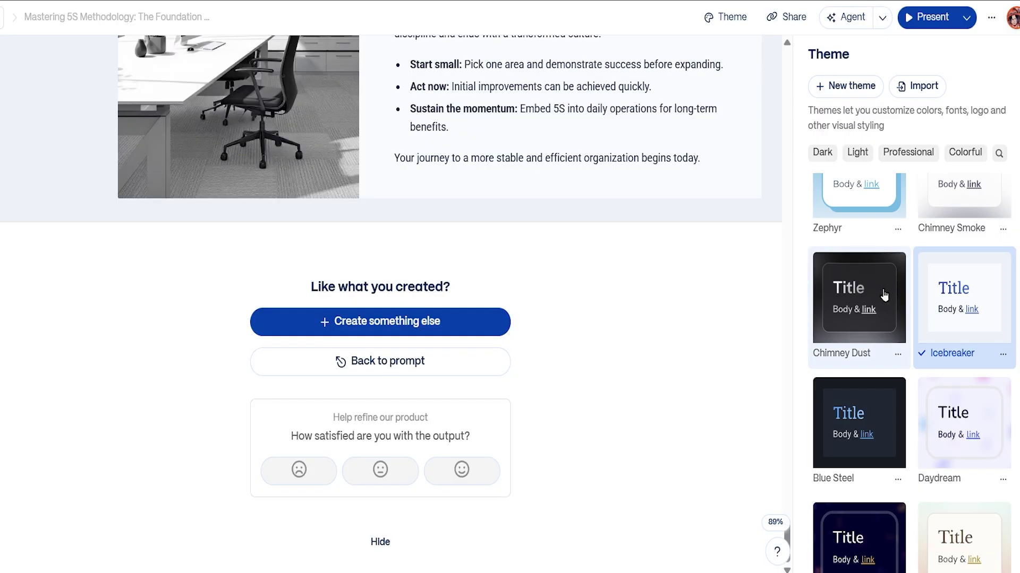
pyautogui.click(887, 292)
# Export all cards as 'Mastering-5S-Methodology-The-Foundation-of-Lean-Excellence.pdf' into Downloads.
pyautogui.click(791, 17)
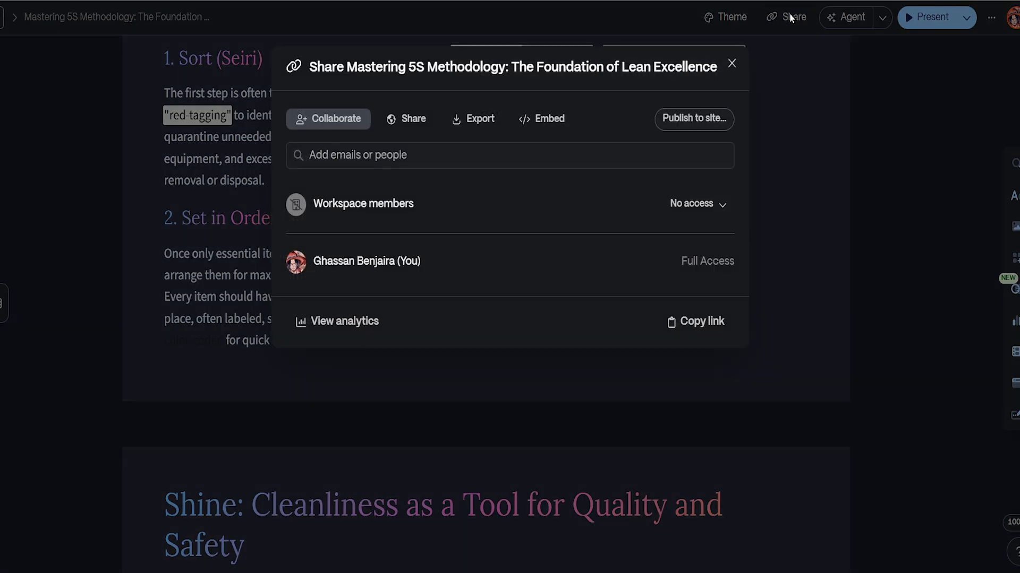
pyautogui.click(458, 114)
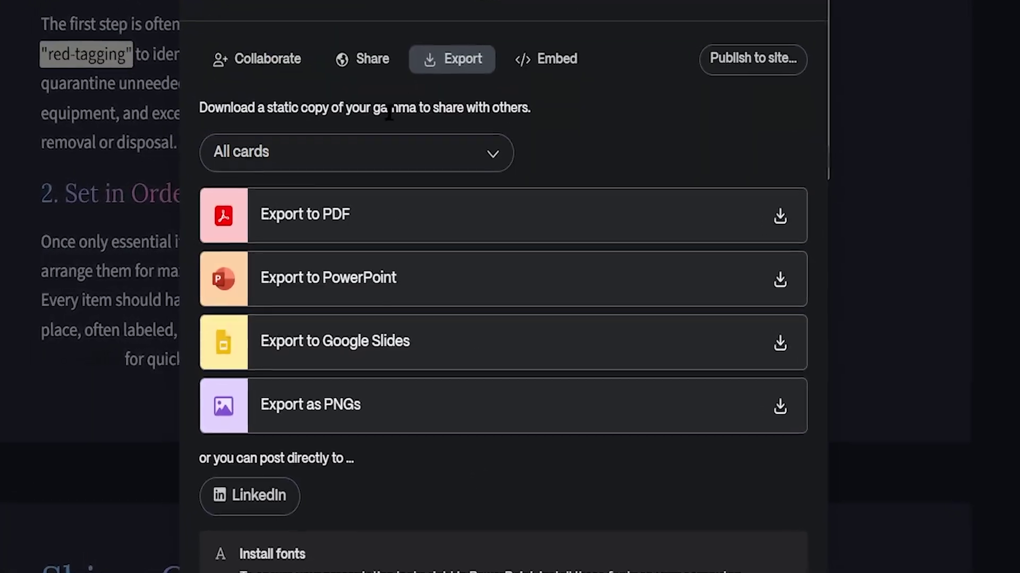
pyautogui.click(589, 196)
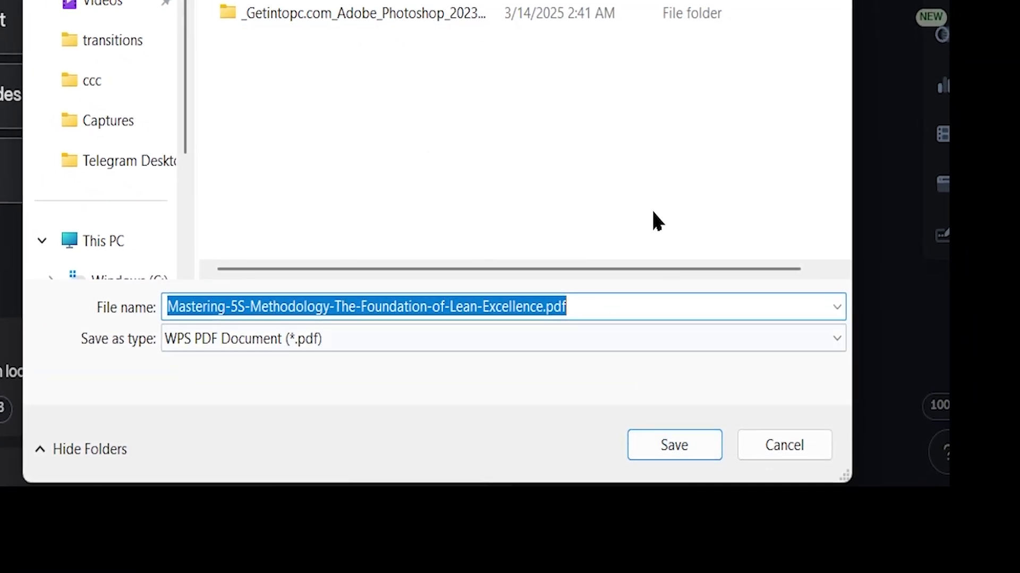
pyautogui.click(689, 447)
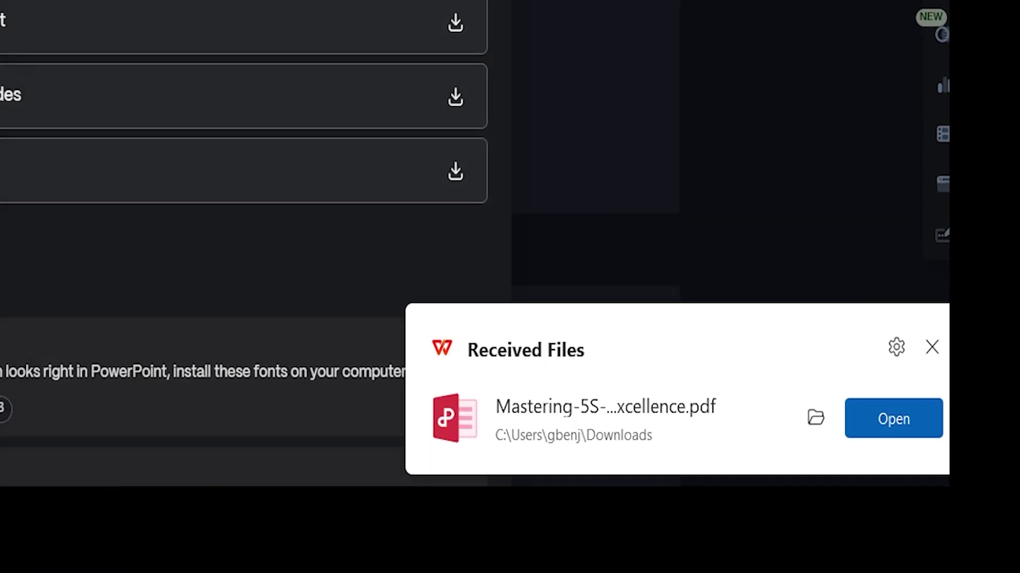
pyautogui.click(932, 350)
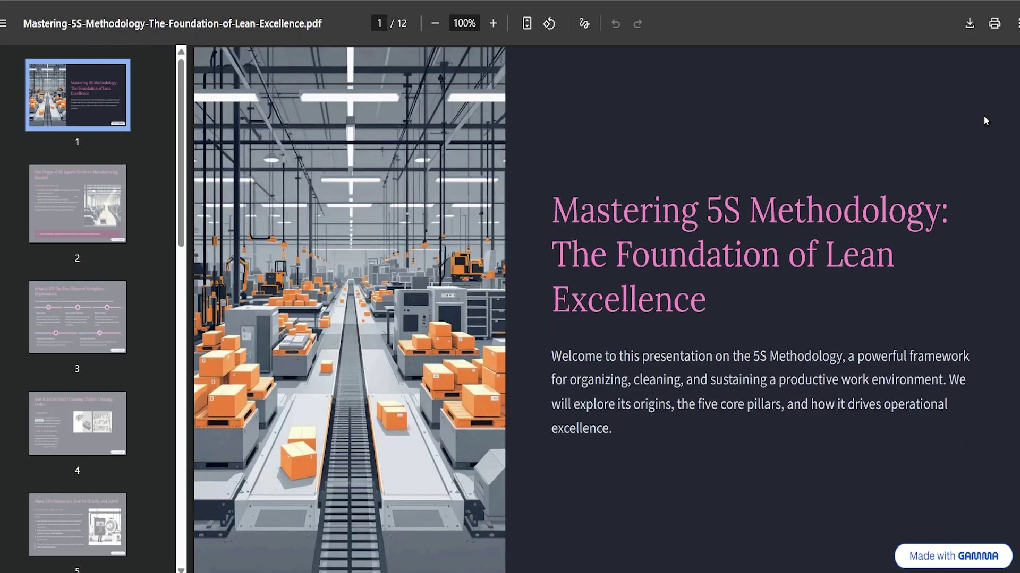
pyautogui.scroll(-7, 985, 149)
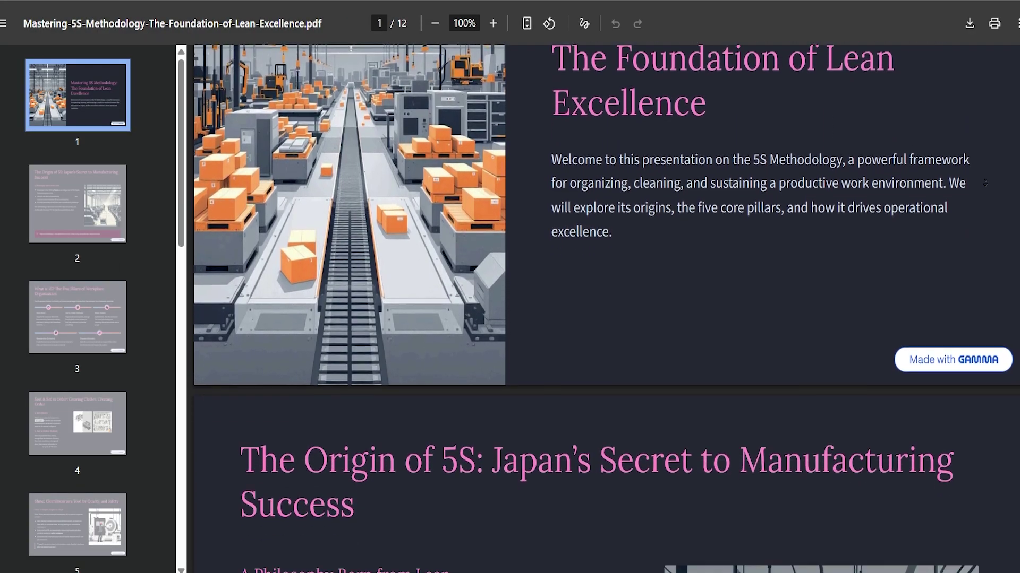
pyautogui.scroll(-12, 987, 175)
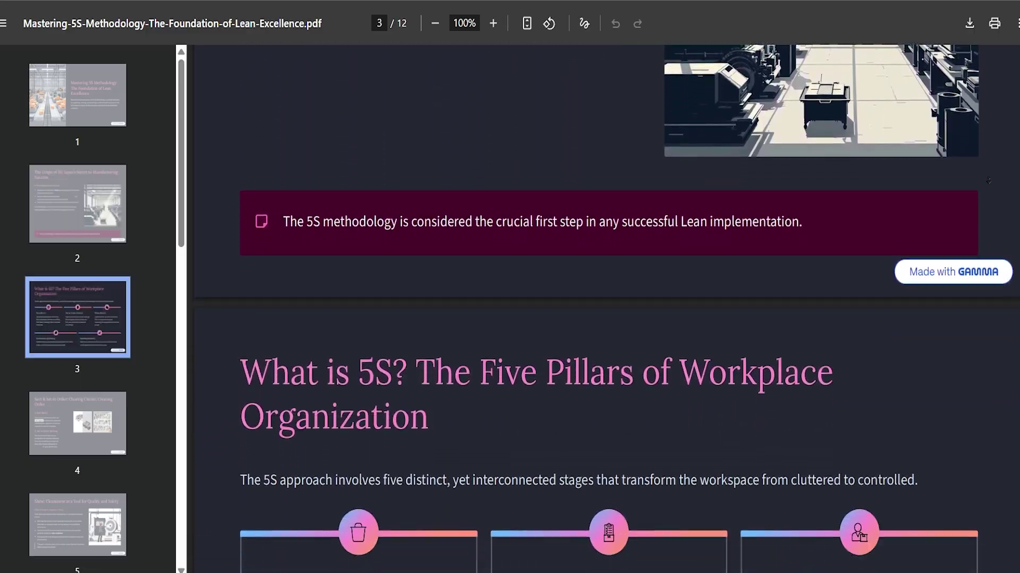
pyautogui.scroll(-15, 988, 181)
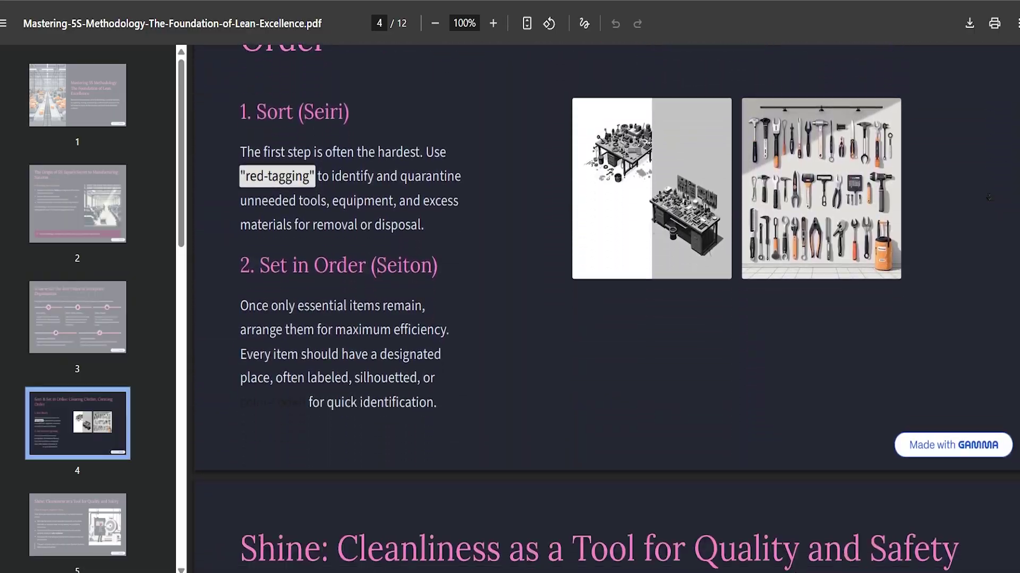
pyautogui.scroll(-8, 988, 198)
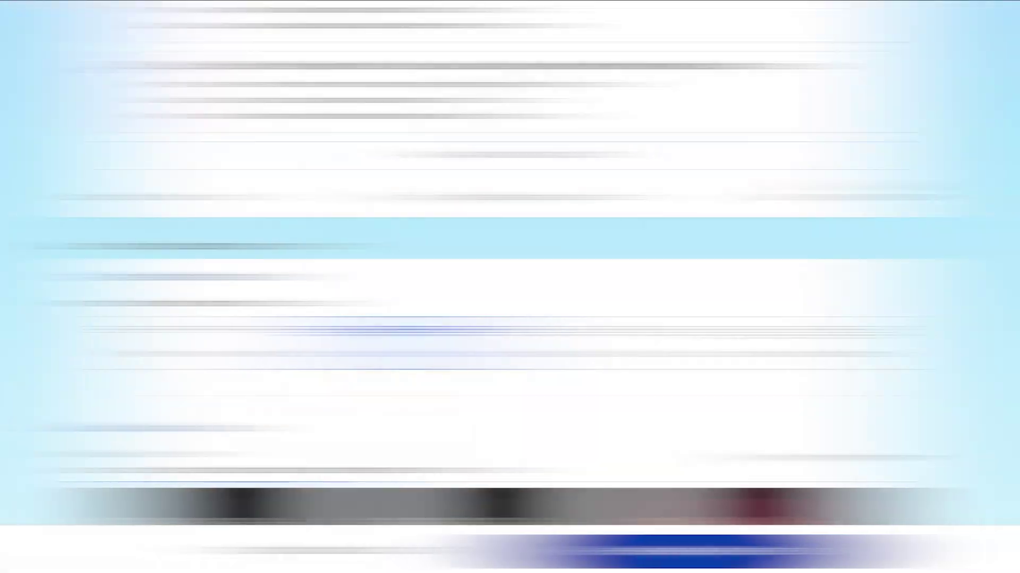
# Choose the Wine theme and keep AI Images as the image source.
pyautogui.scroll(-4, 478, 265)
pyautogui.scroll(4, 492, 232)
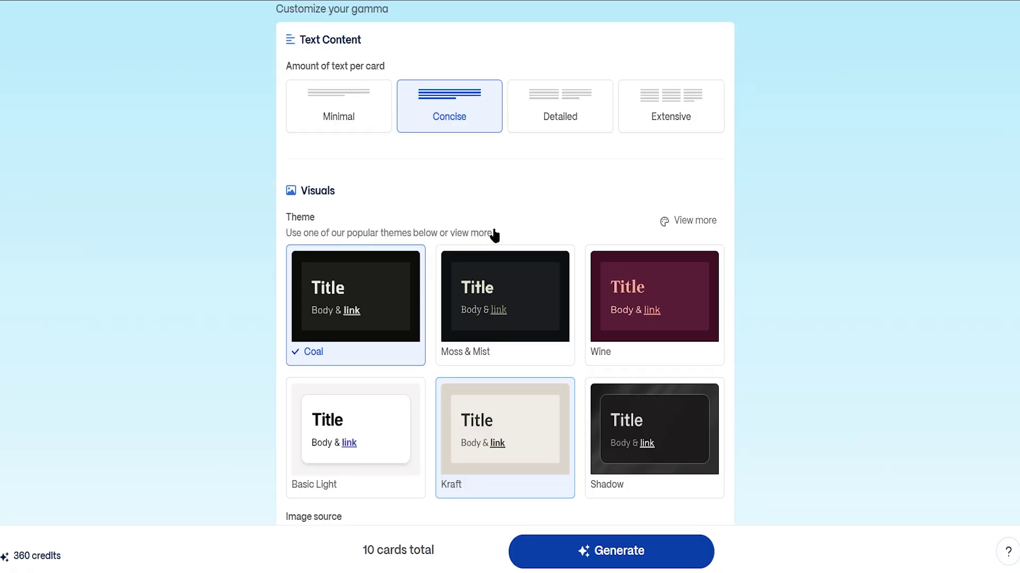
pyautogui.click(687, 274)
pyautogui.scroll(-4, 690, 265)
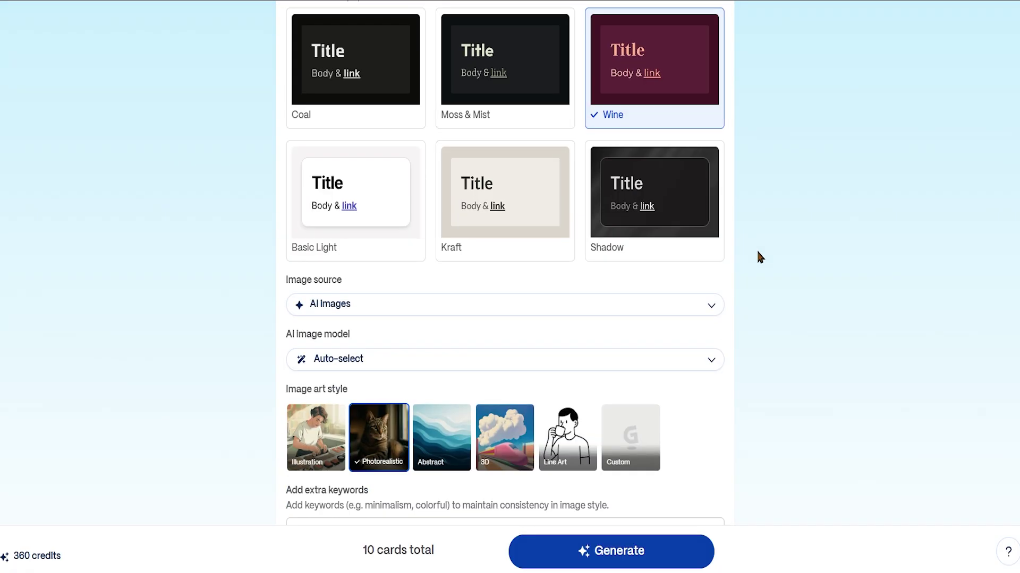
pyautogui.scroll(-2, 599, 329)
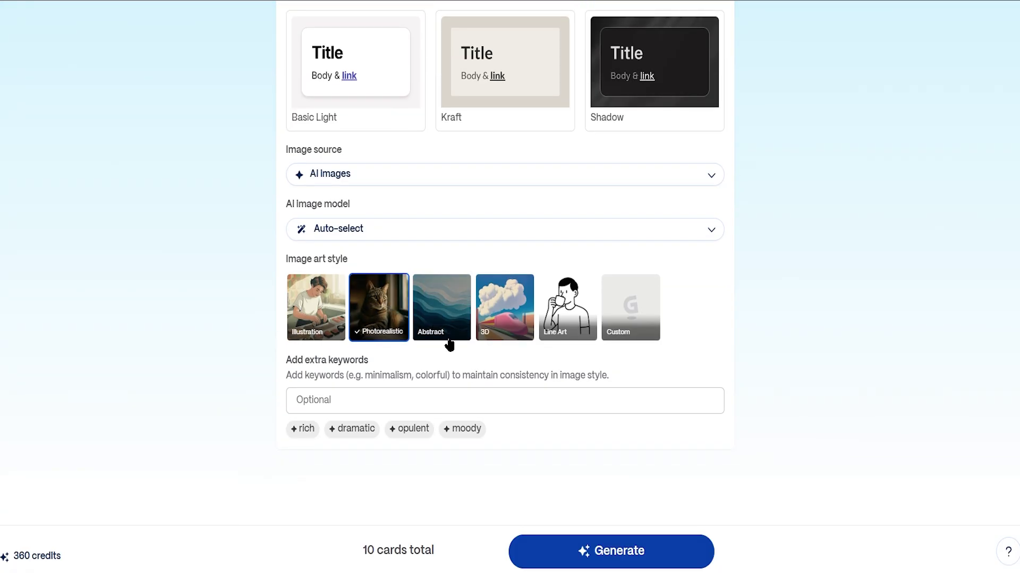
pyautogui.click(709, 175)
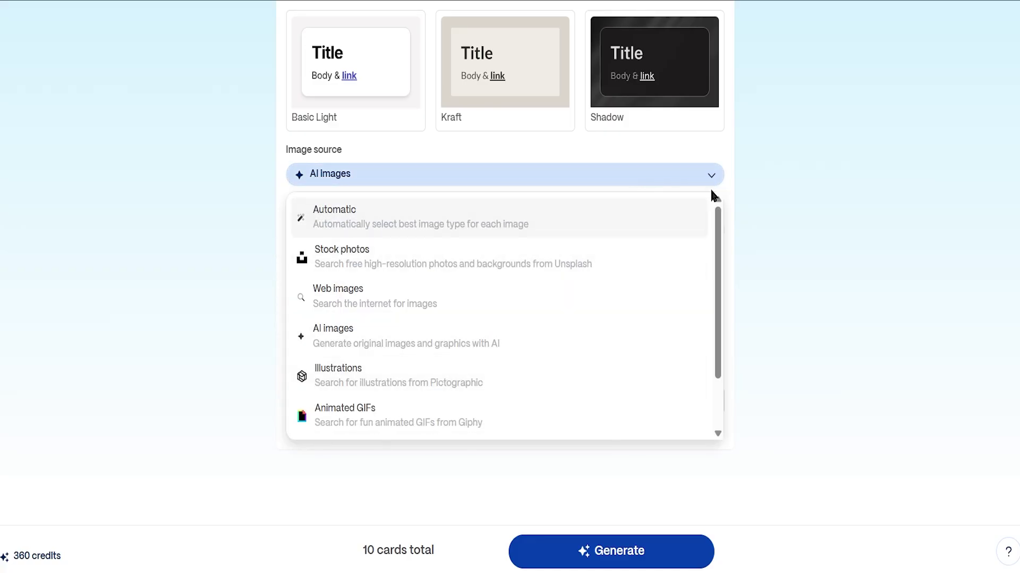
pyautogui.click(706, 182)
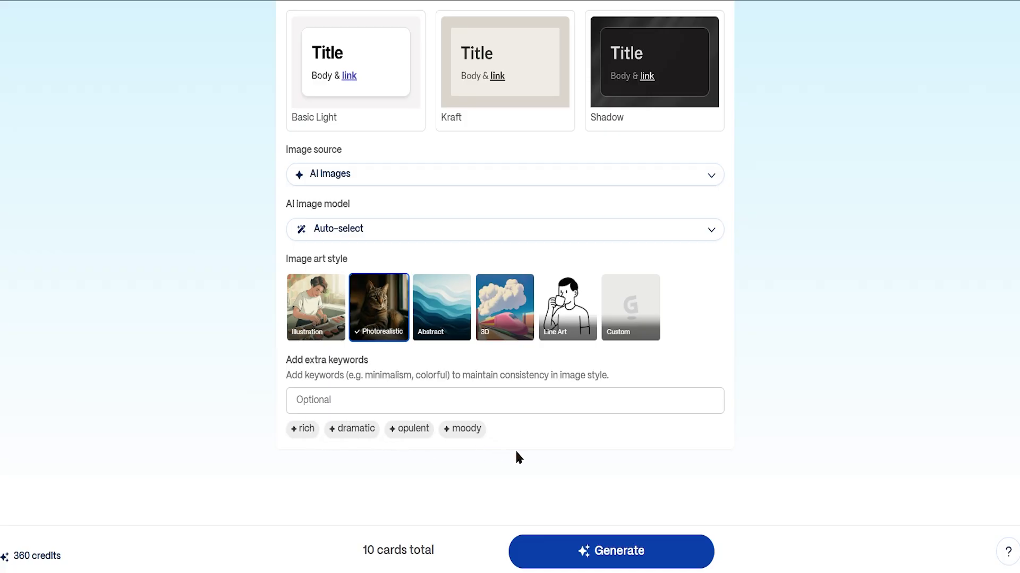
# Set the text amount to Minimal and generate the philosophy deck.
pyautogui.scroll(9, 779, 432)
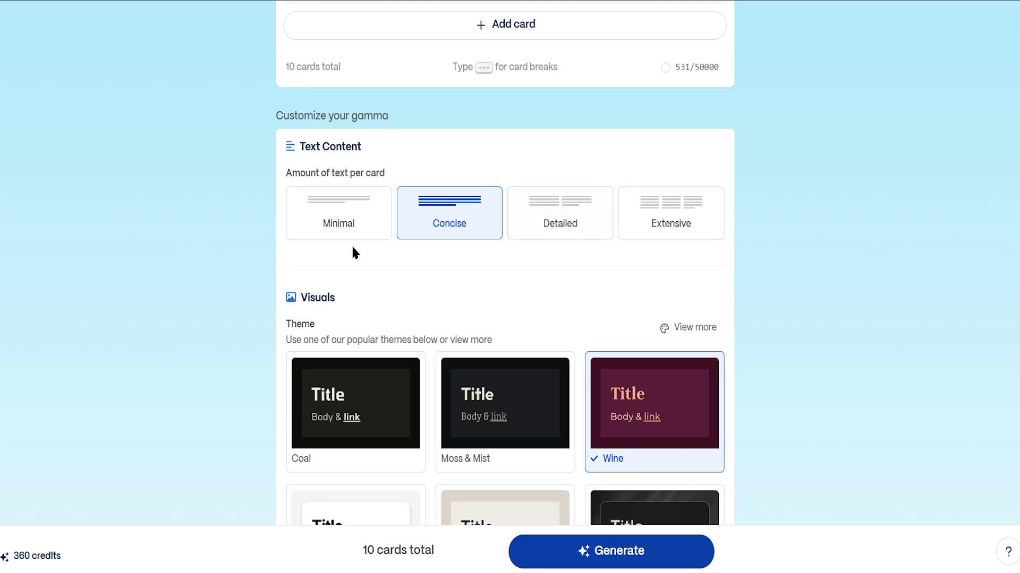
pyautogui.click(601, 220)
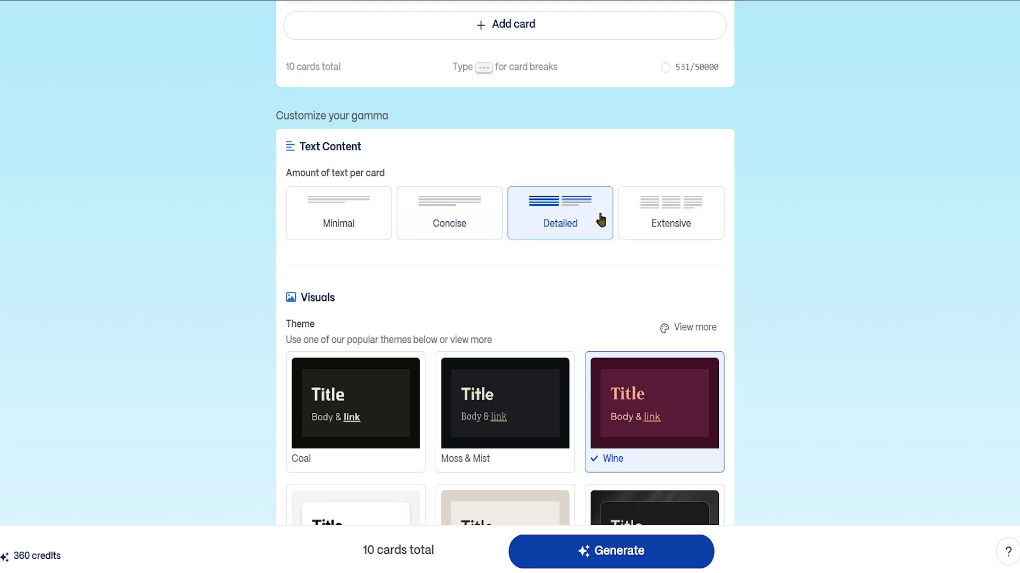
pyautogui.click(385, 234)
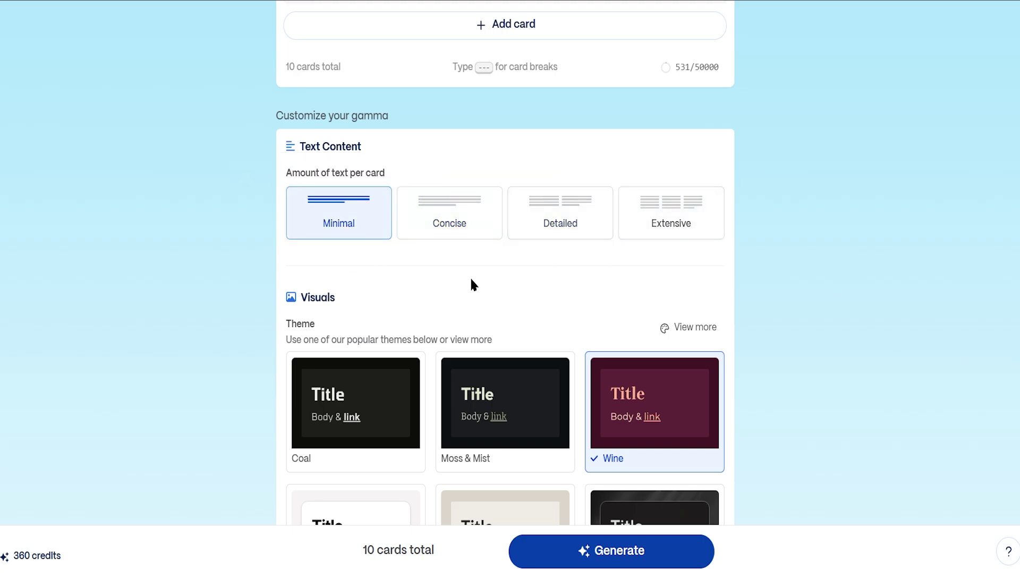
pyautogui.click(665, 556)
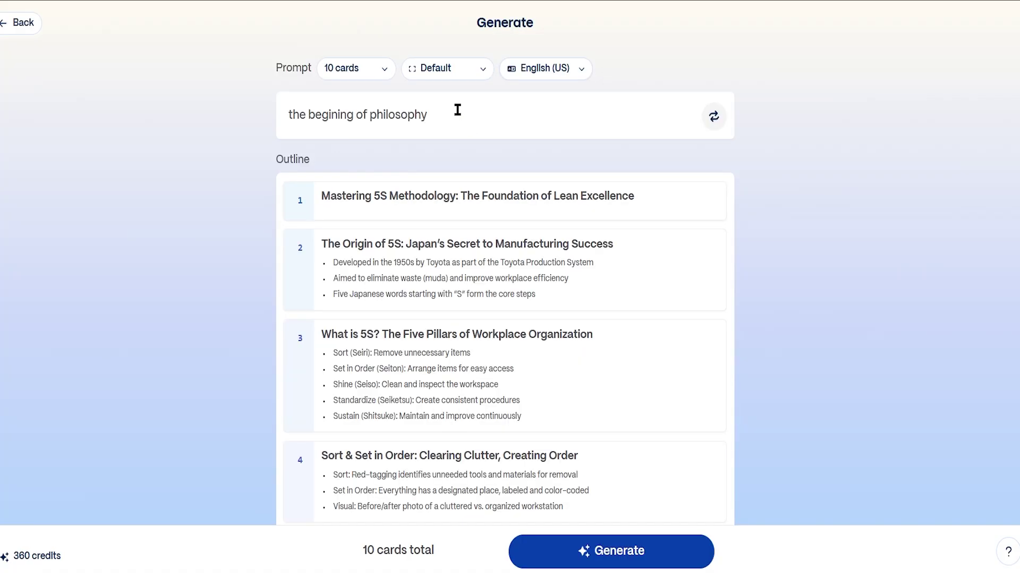
pyautogui.click(455, 107)
# Present the philosophy deck from What is Philosophy? through A Timeless Quest, then exit to the editor.
pyautogui.click(550, 180)
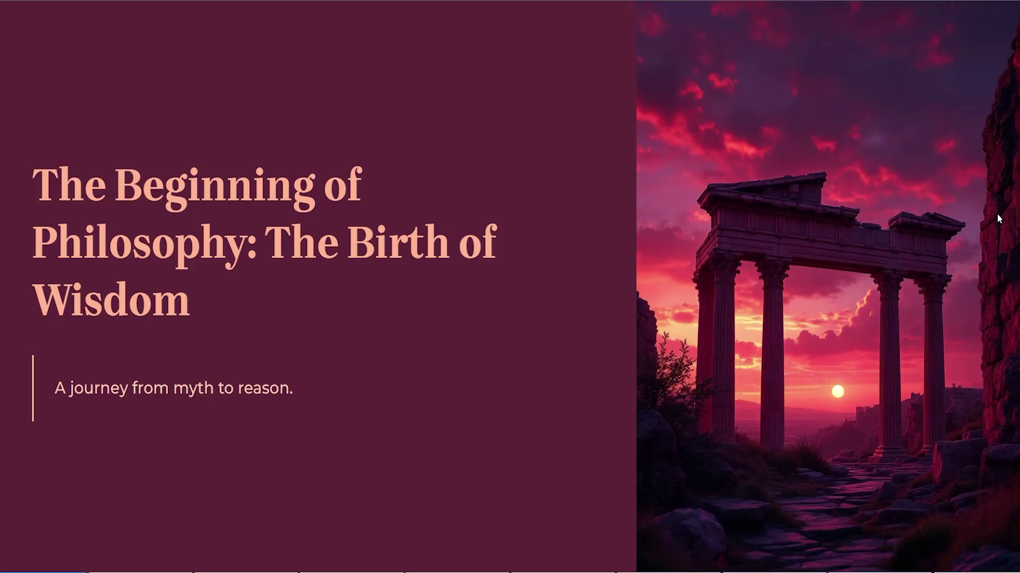
pyautogui.press('Right')
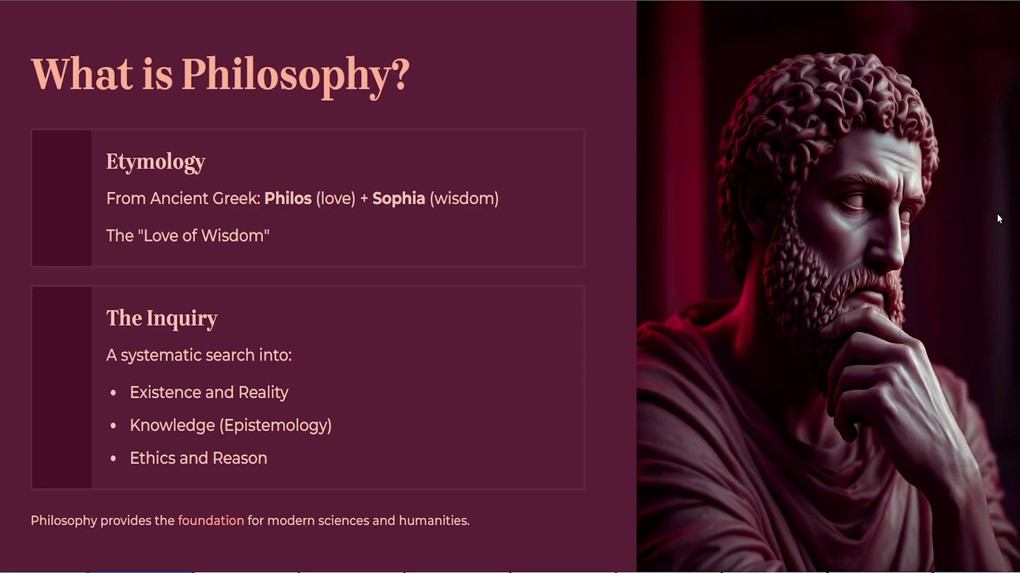
pyautogui.press('Right')
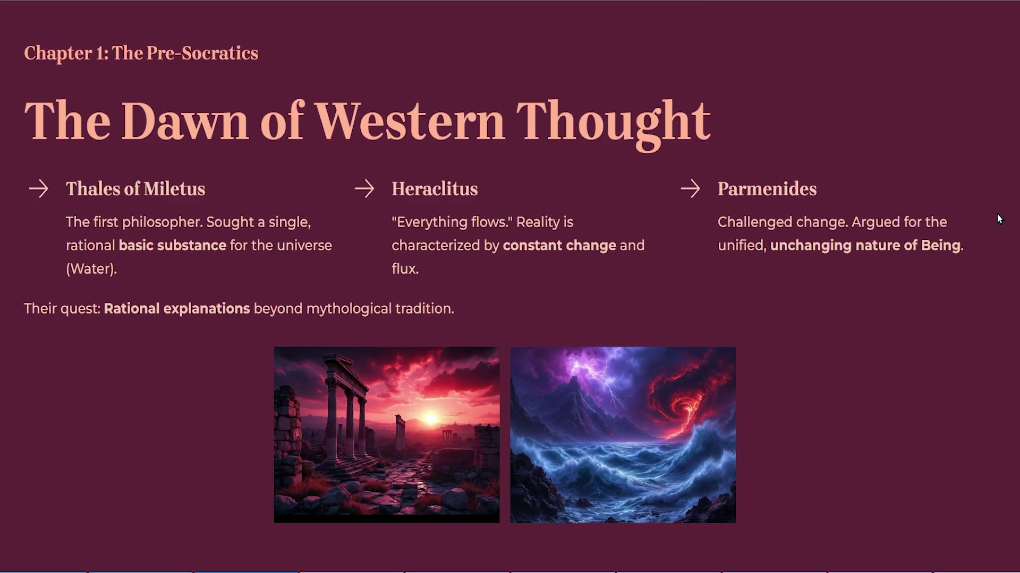
pyautogui.press('Right')
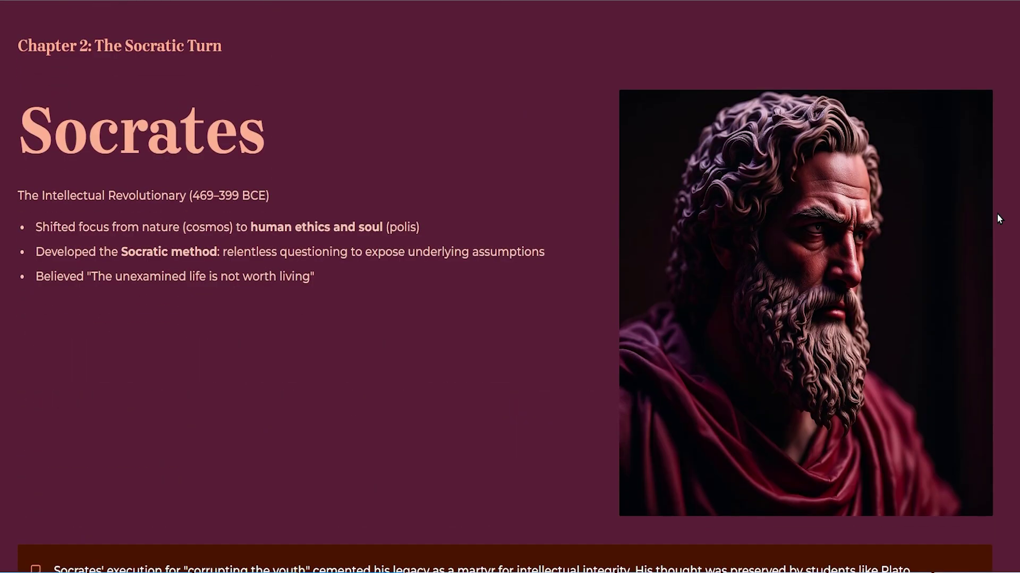
pyautogui.press('Right')
pyautogui.press('Right')
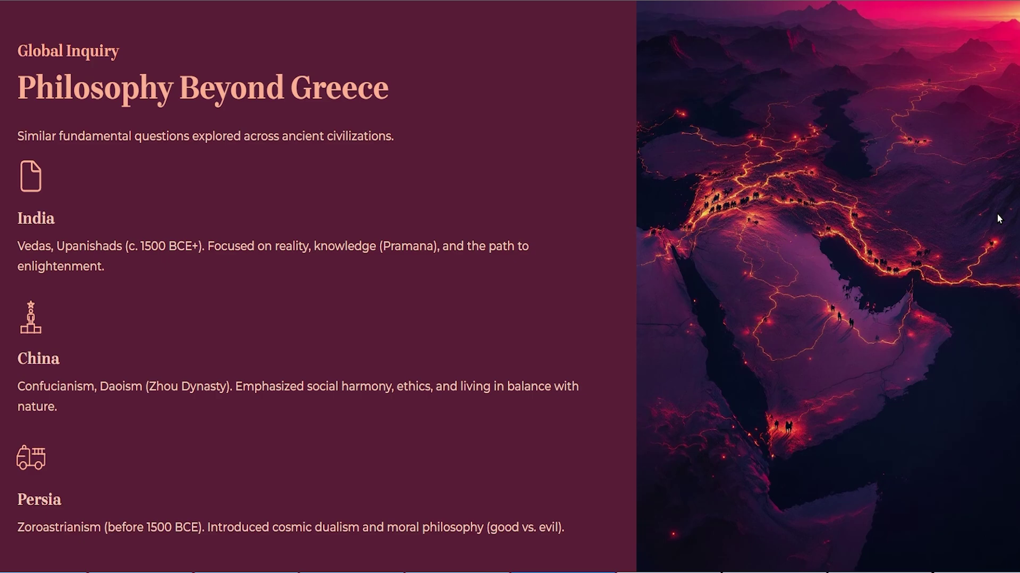
pyautogui.press('Right')
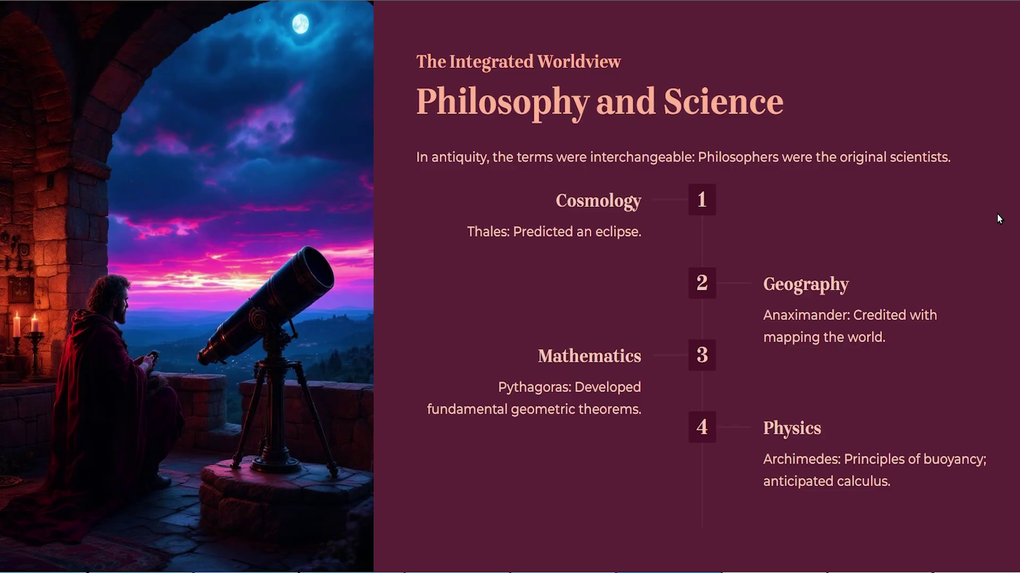
pyautogui.press('Right')
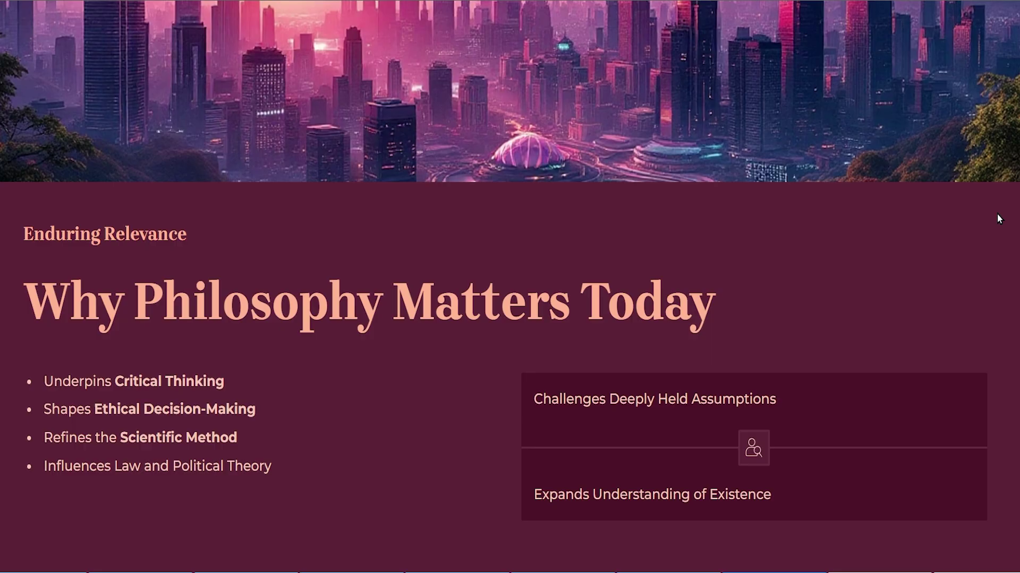
pyautogui.press('Right')
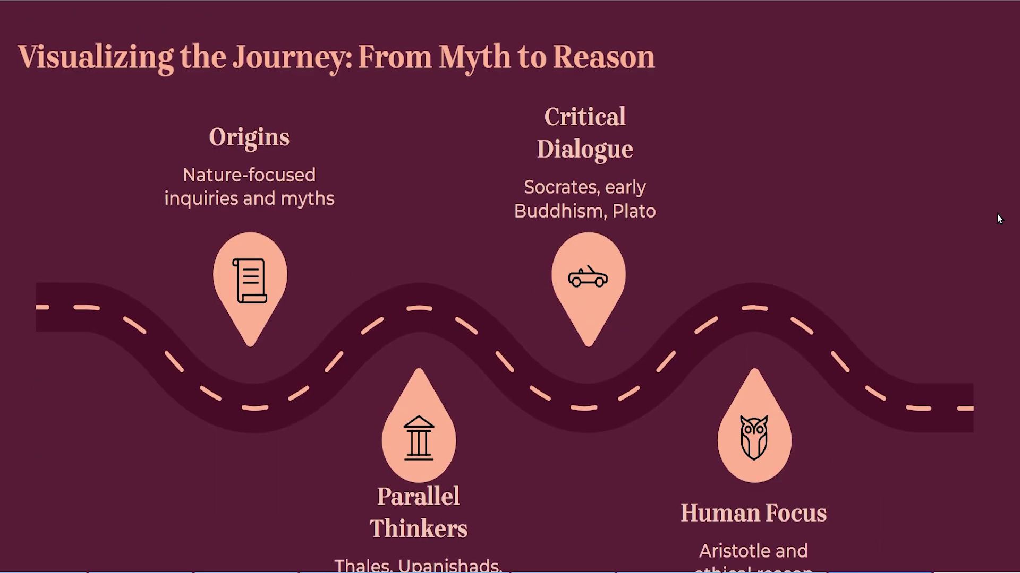
pyautogui.press('Right')
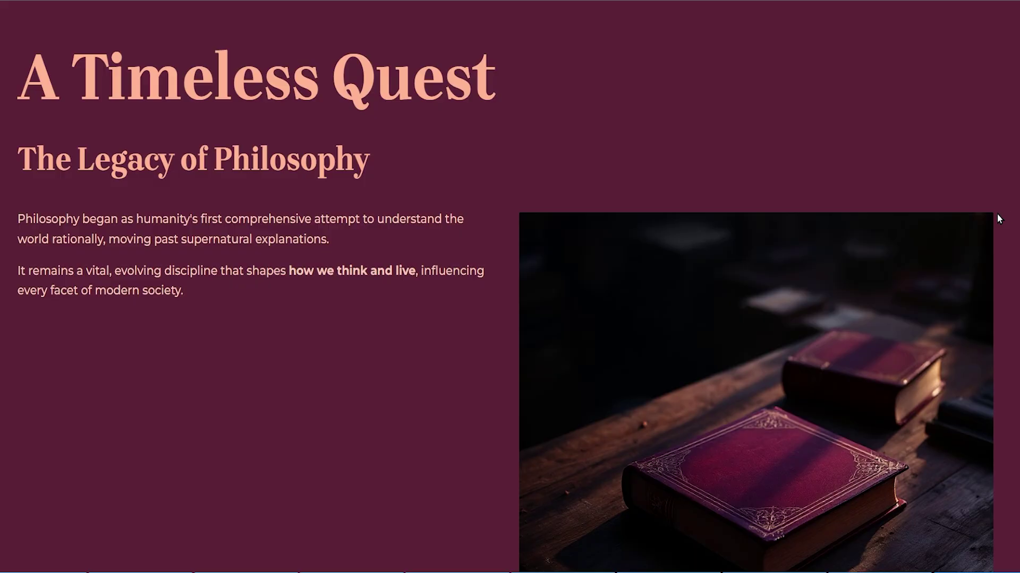
pyautogui.press('Escape')
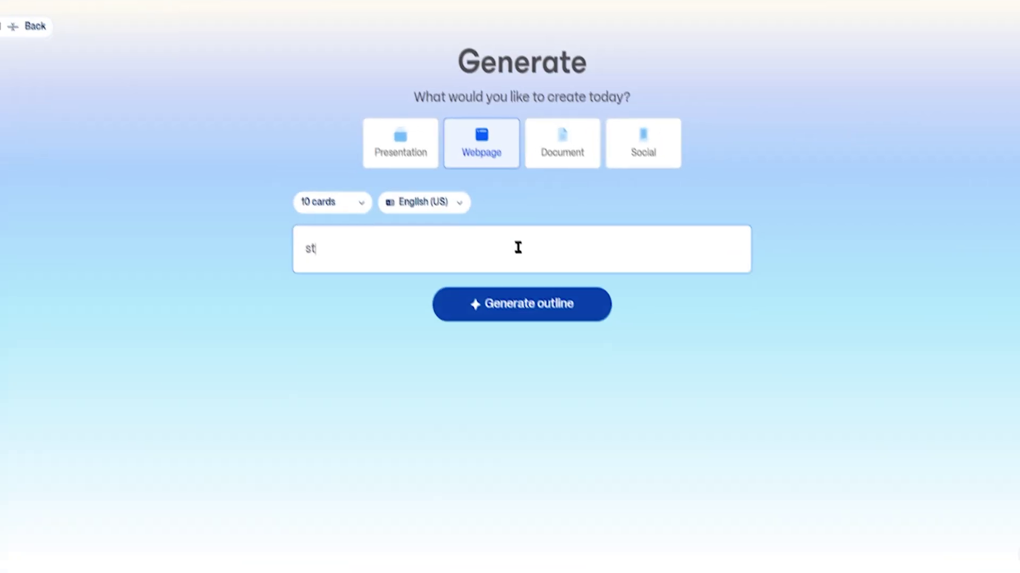
# Generate a webpage outline for 'store for tennis outfit', then build the webpage.
pyautogui.write('ore for tennis outfit and rackets')
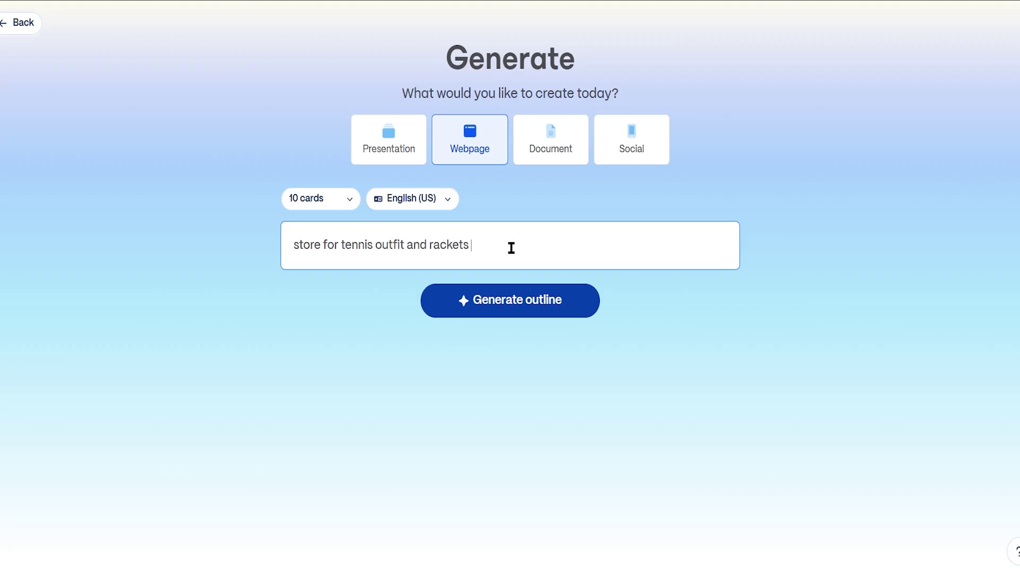
pyautogui.click(525, 312)
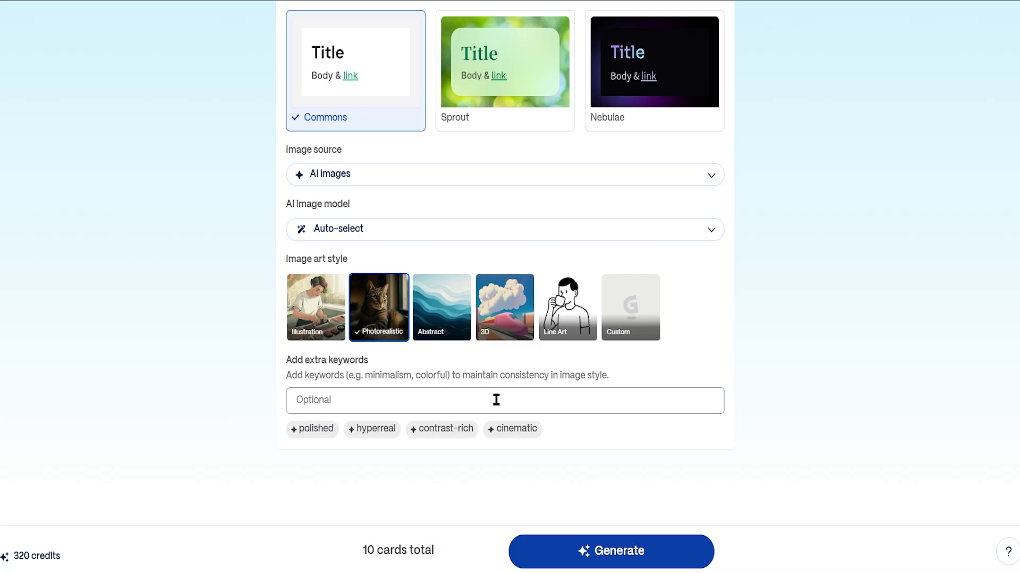
pyautogui.click(610, 550)
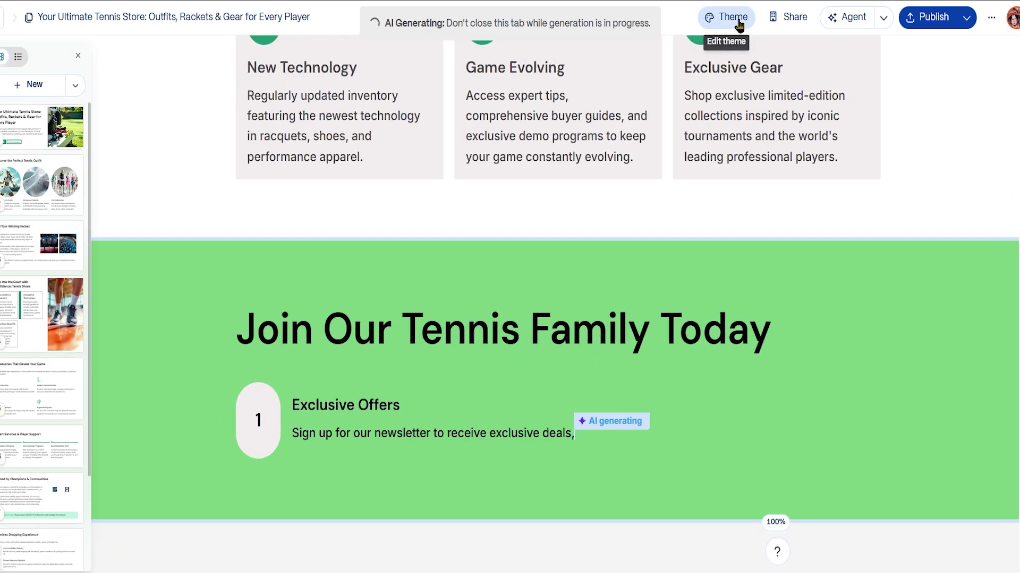
# Apply the Blues theme to the tennis store webpage.
pyautogui.click(738, 25)
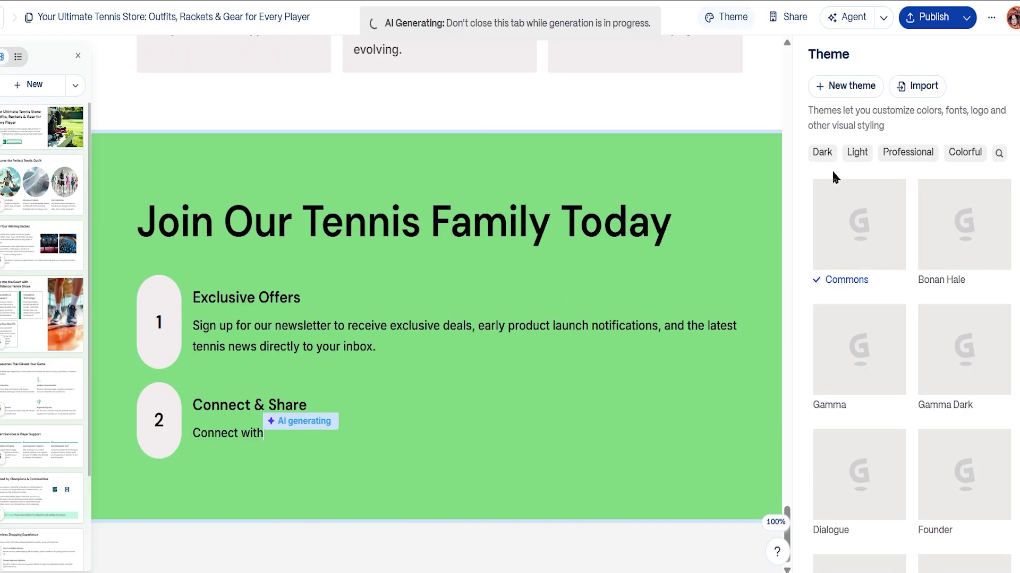
pyautogui.scroll(-4, 1000, 300)
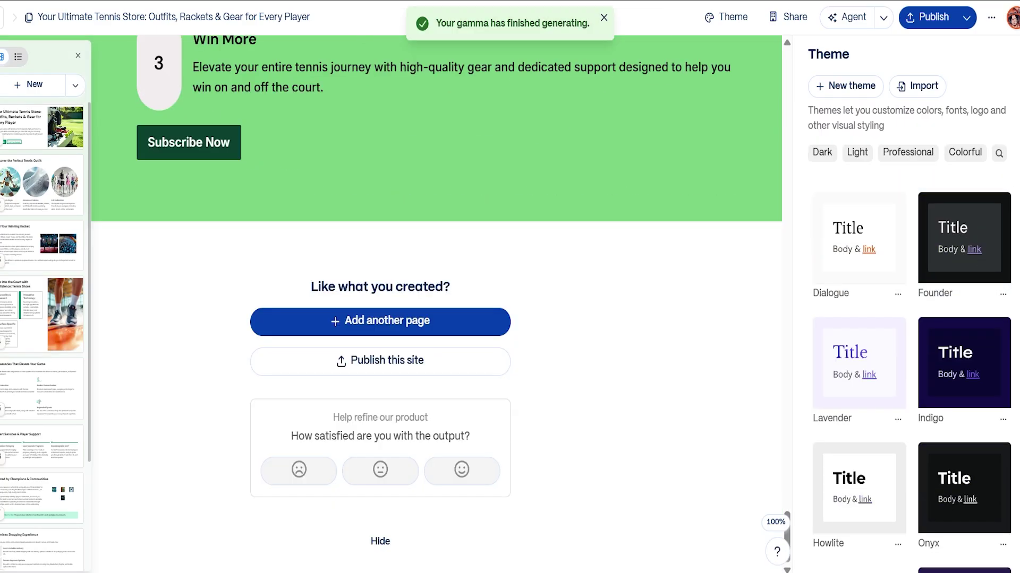
pyautogui.scroll(-5, 956, 345)
pyautogui.scroll(-4, 912, 372)
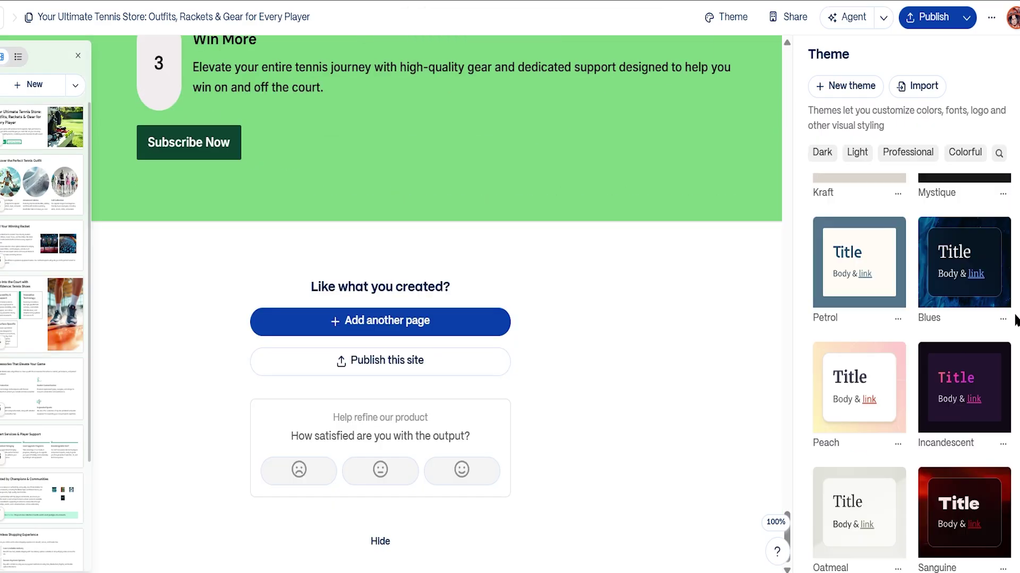
pyautogui.click(964, 276)
# Publish the Blues-themed tennis store site as a live page.
pyautogui.scroll(-15, 757, 259)
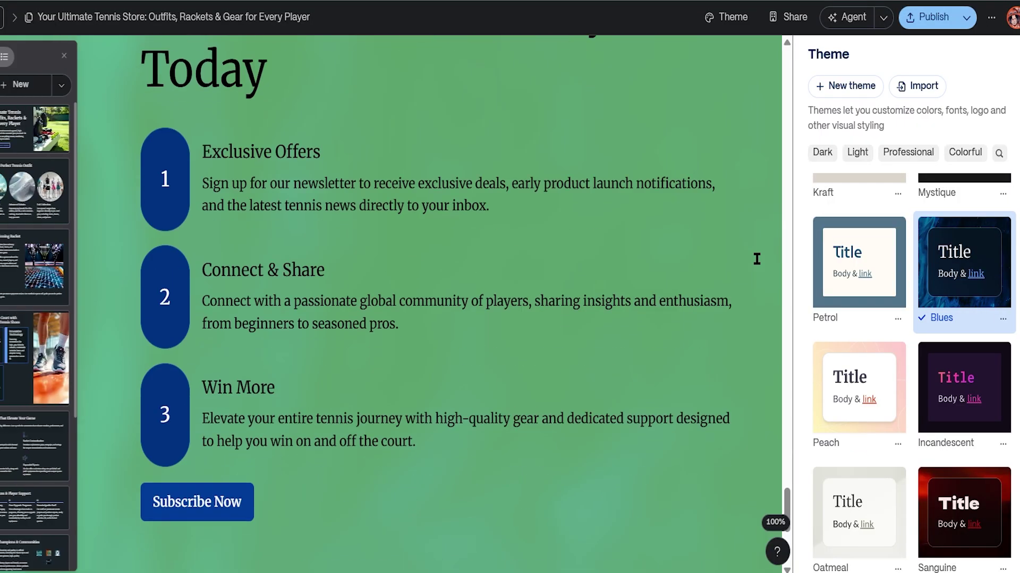
pyautogui.scroll(15, 756, 258)
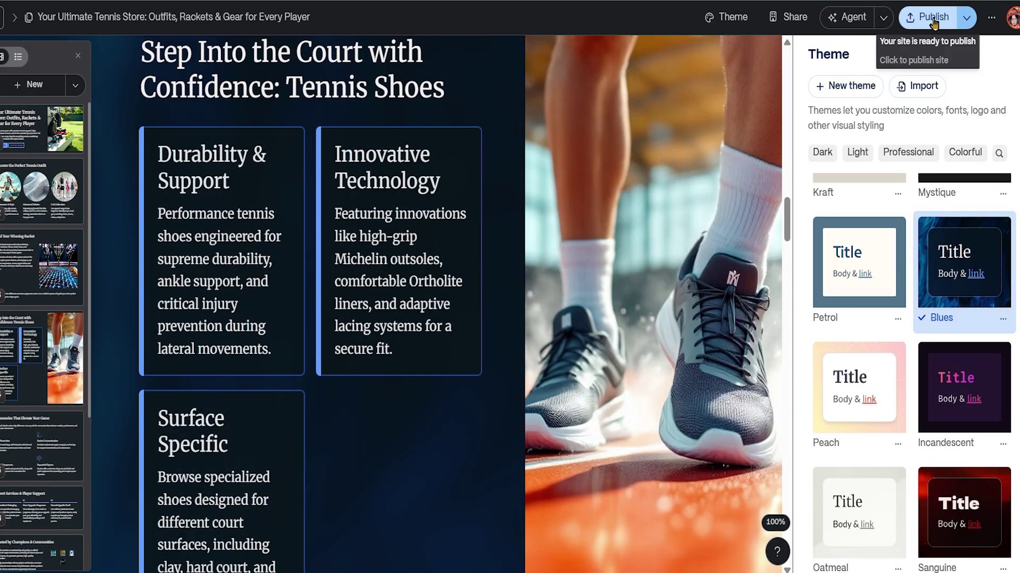
pyautogui.click(933, 20)
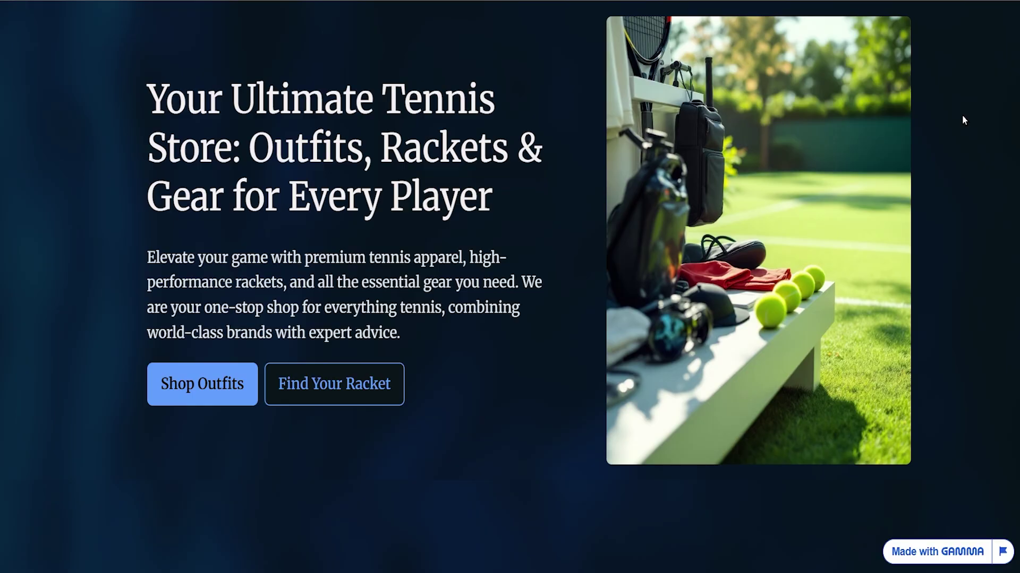
# Scroll through the live tennis store site from the hero down to the Join section.
pyautogui.scroll(-8, 962, 121)
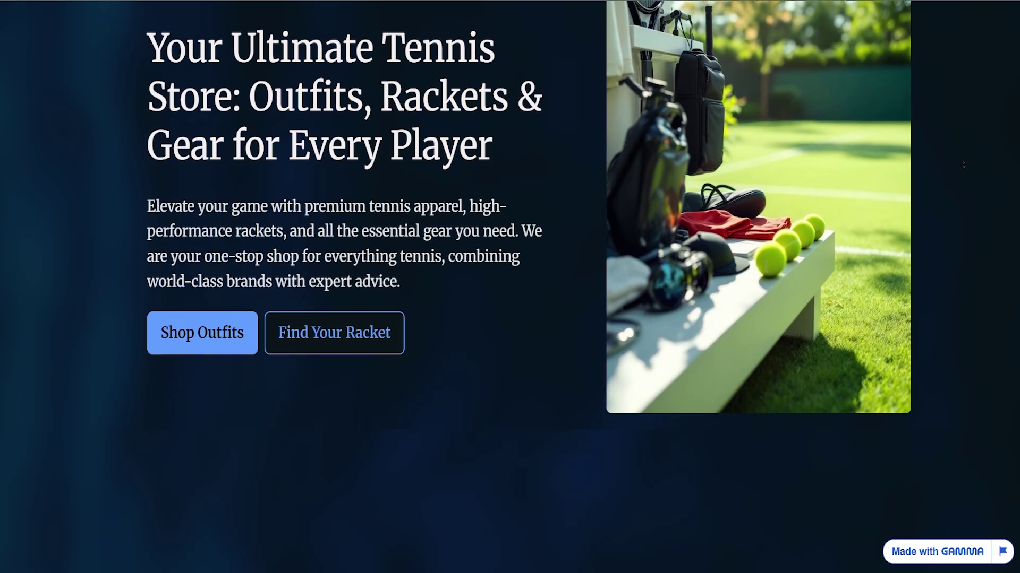
pyautogui.scroll(-7, 966, 163)
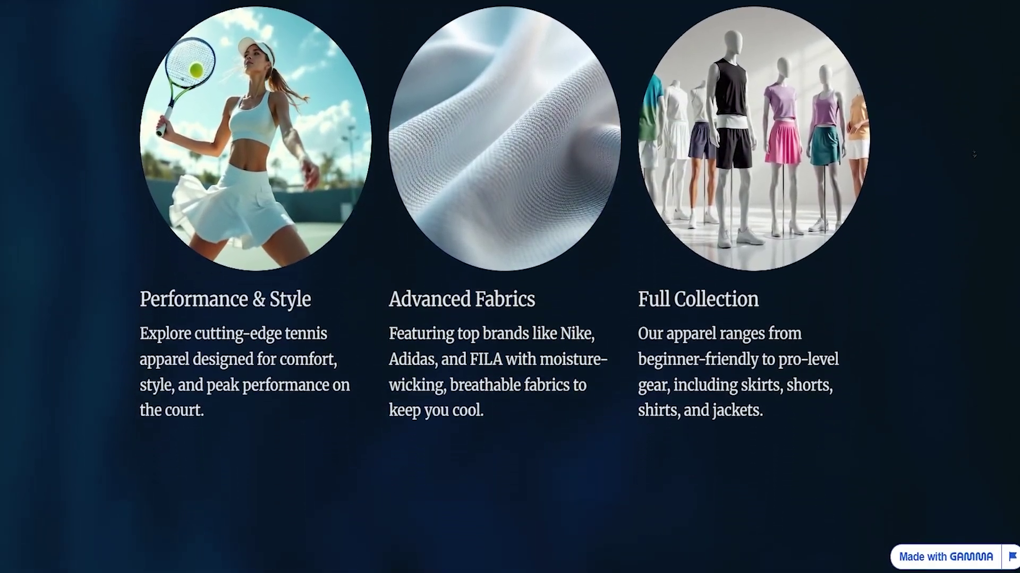
pyautogui.scroll(-3, 988, 155)
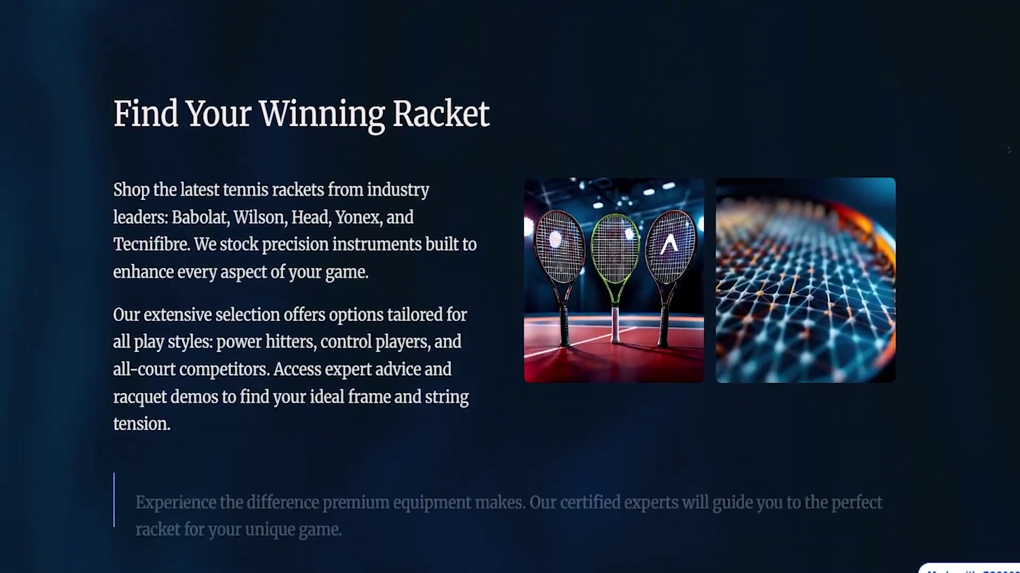
pyautogui.scroll(-10, 1017, 148)
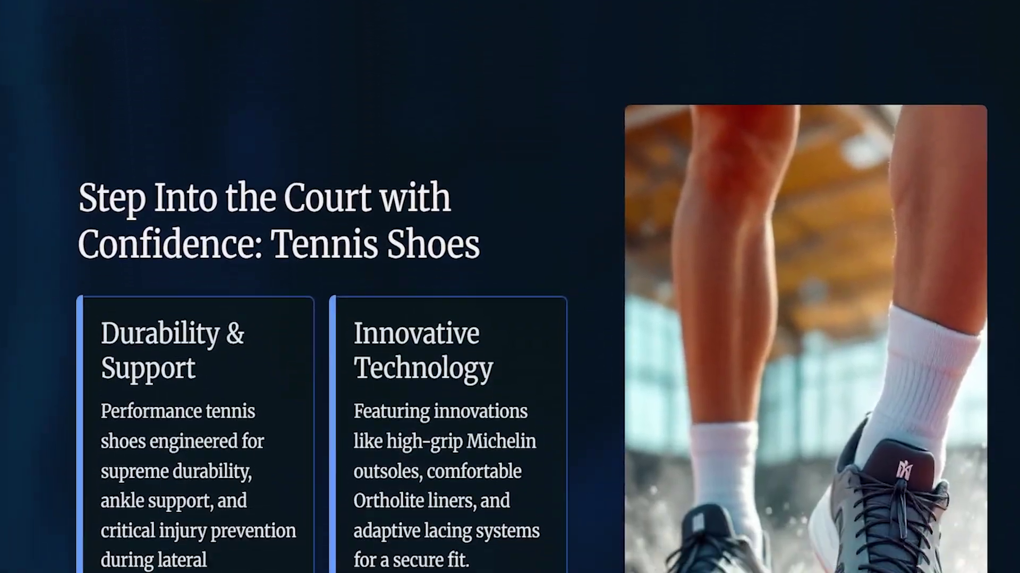
pyautogui.scroll(-10, 1009, 286)
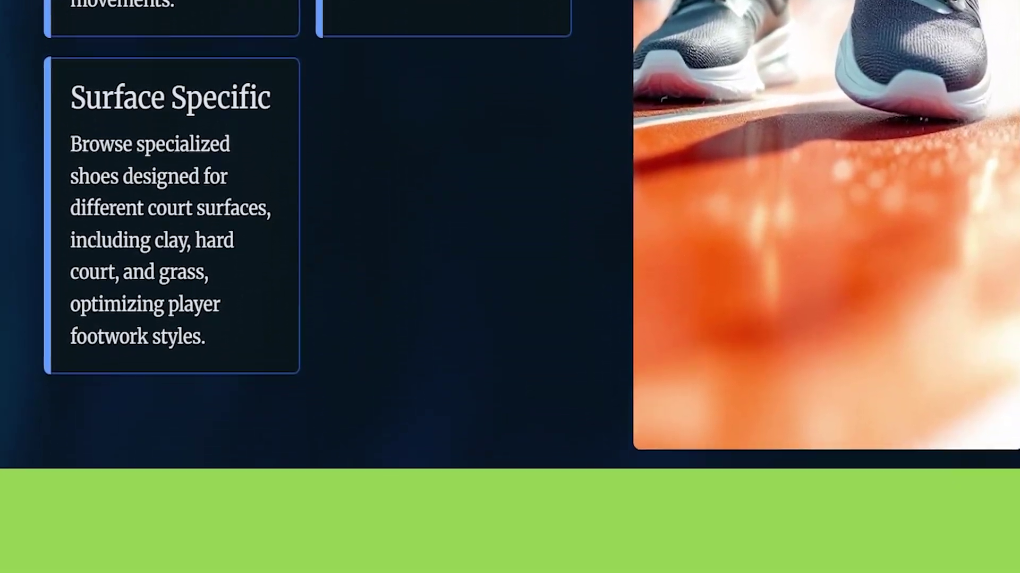
pyautogui.scroll(-10, 510, 286)
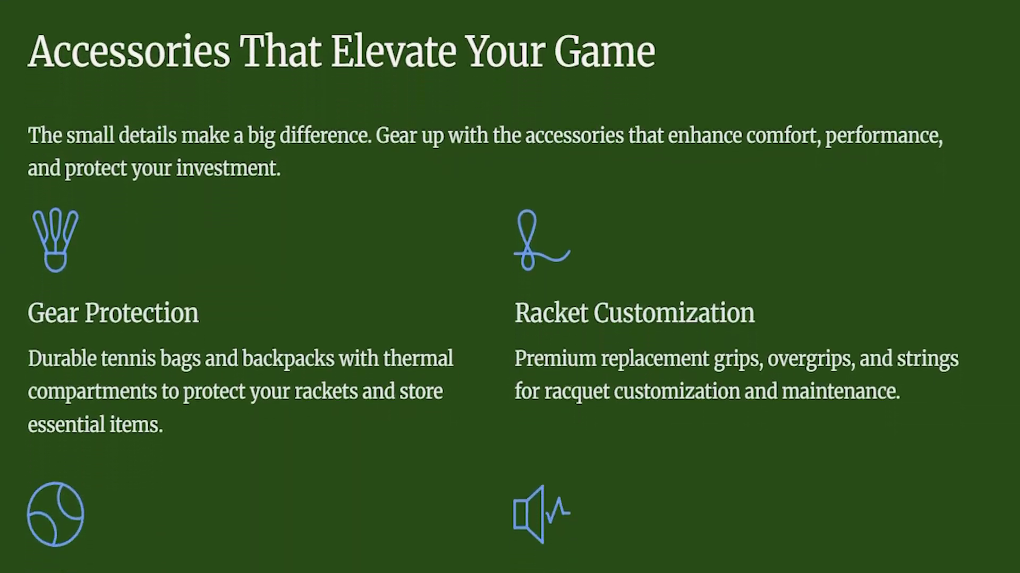
pyautogui.scroll(-10, 510, 287)
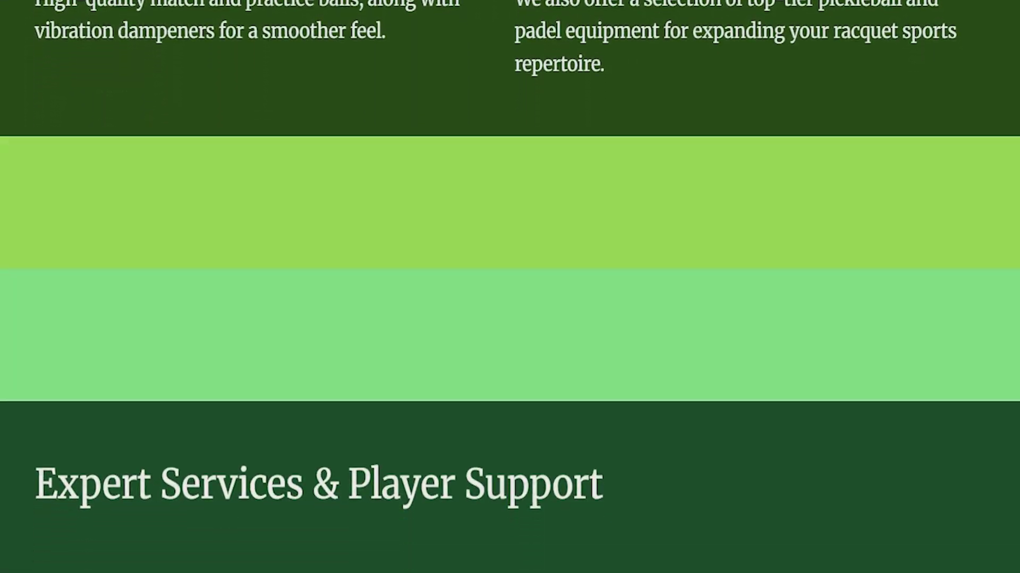
pyautogui.scroll(-10, 510, 287)
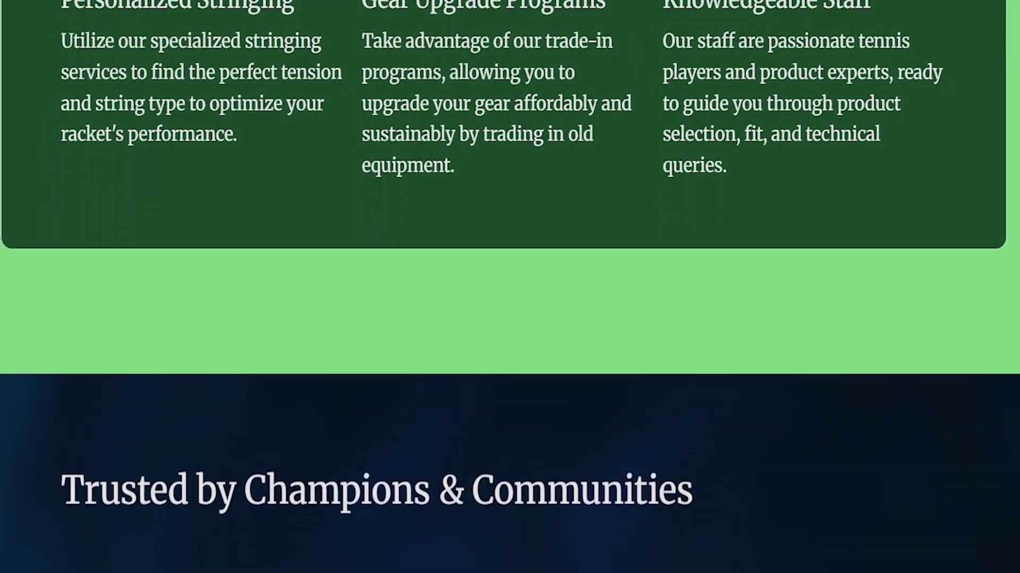
pyautogui.scroll(-5, 510, 287)
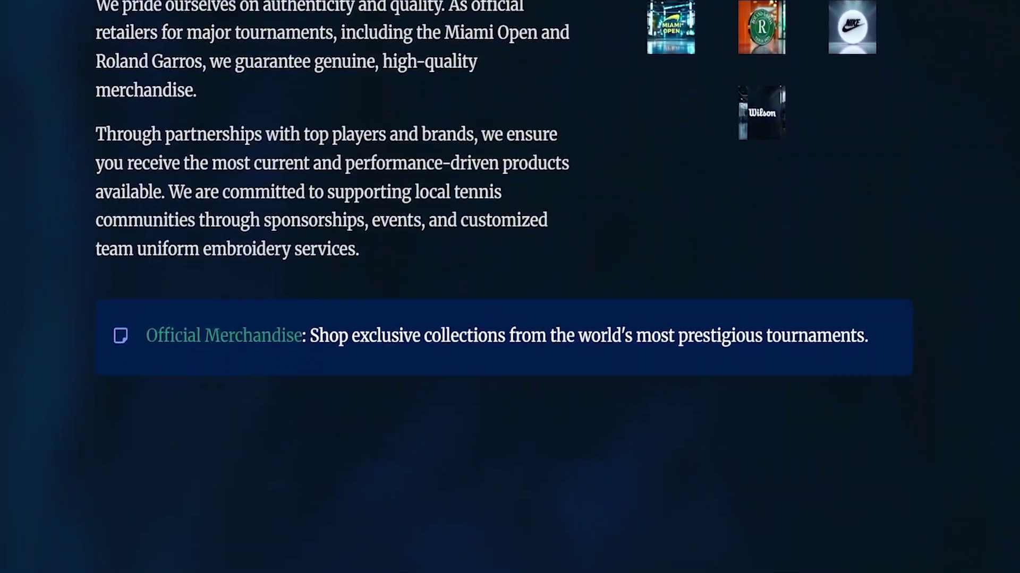
pyautogui.scroll(-10, 1009, 150)
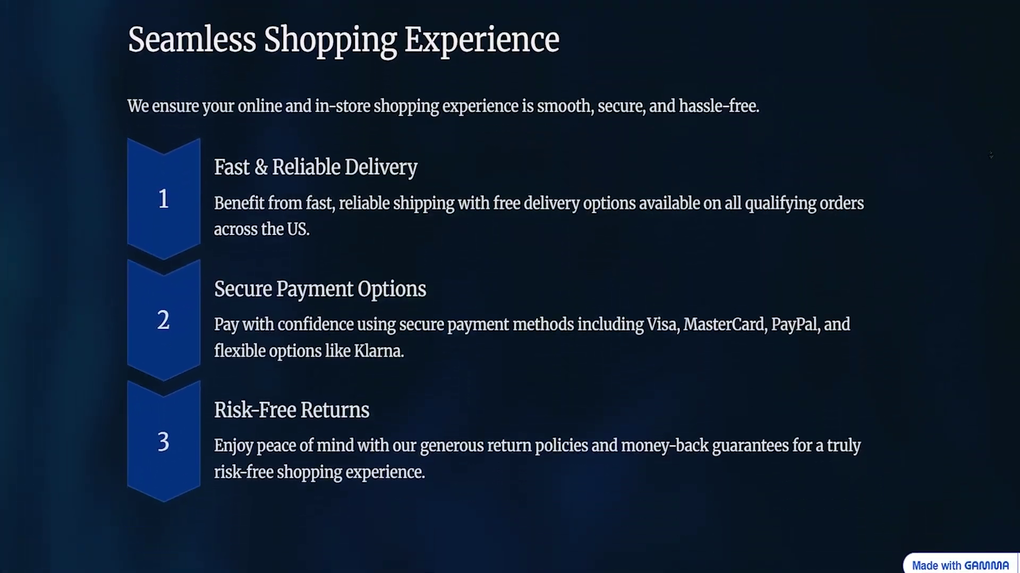
pyautogui.scroll(-12, 976, 158)
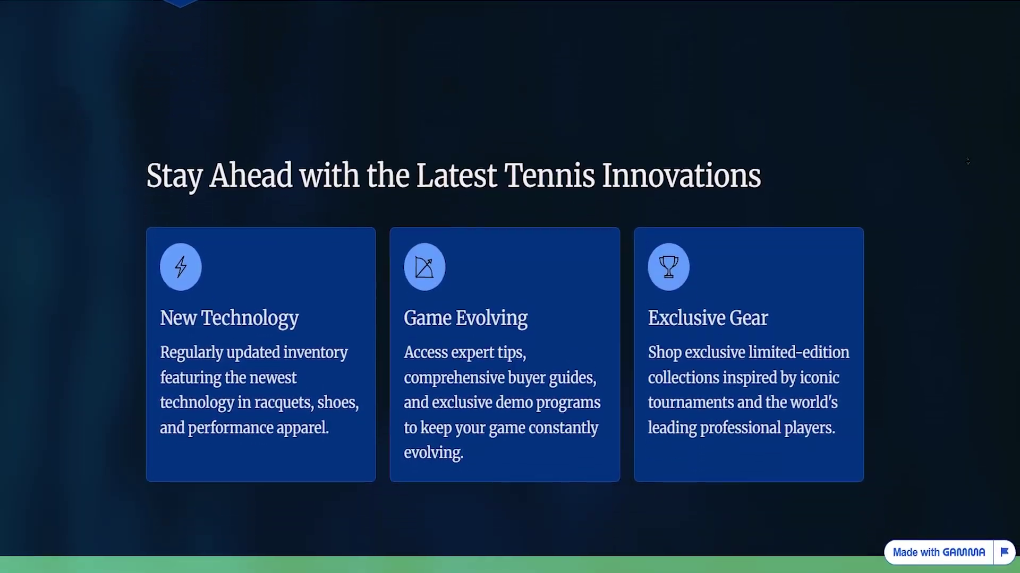
pyautogui.scroll(-5, 969, 194)
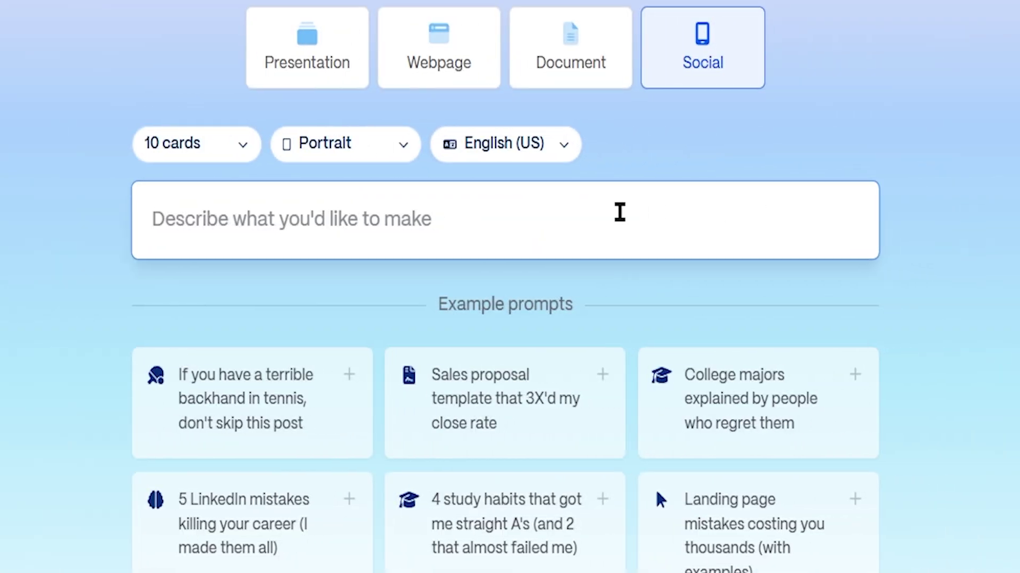
# Enter 'amnesia' as the social post prompt and generate its outline.
pyautogui.write('amnesia')
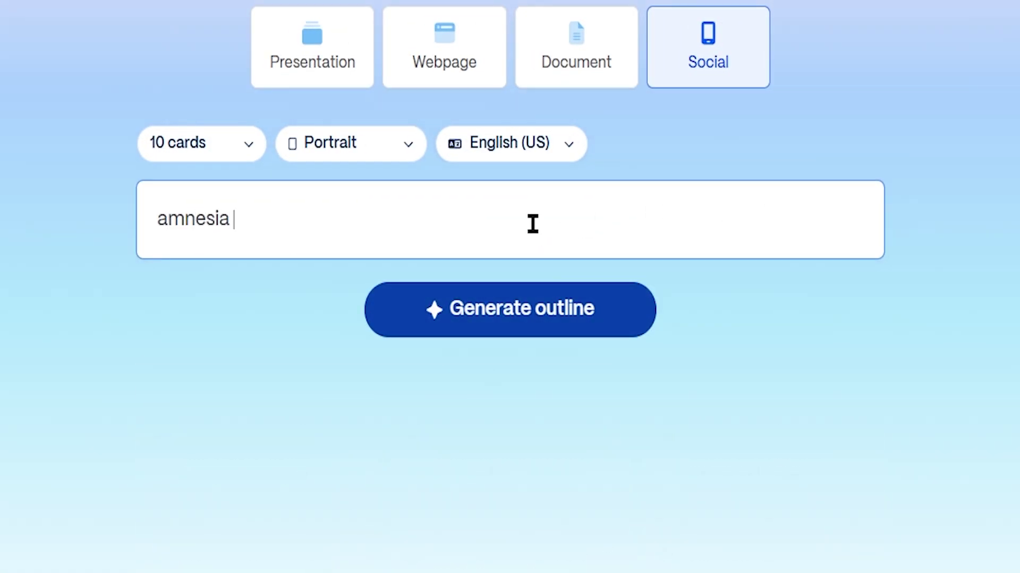
pyautogui.click(509, 336)
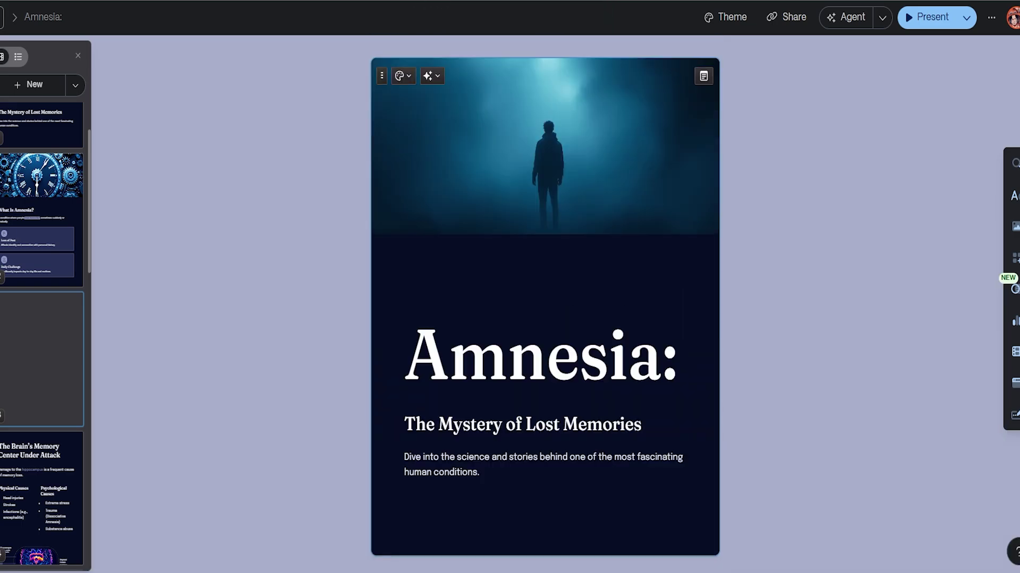
# Present the amnesia post full screen, advancing through What Is Amnesia?, Types of Amnesia and hippocampus cards.
pyautogui.click(927, 18)
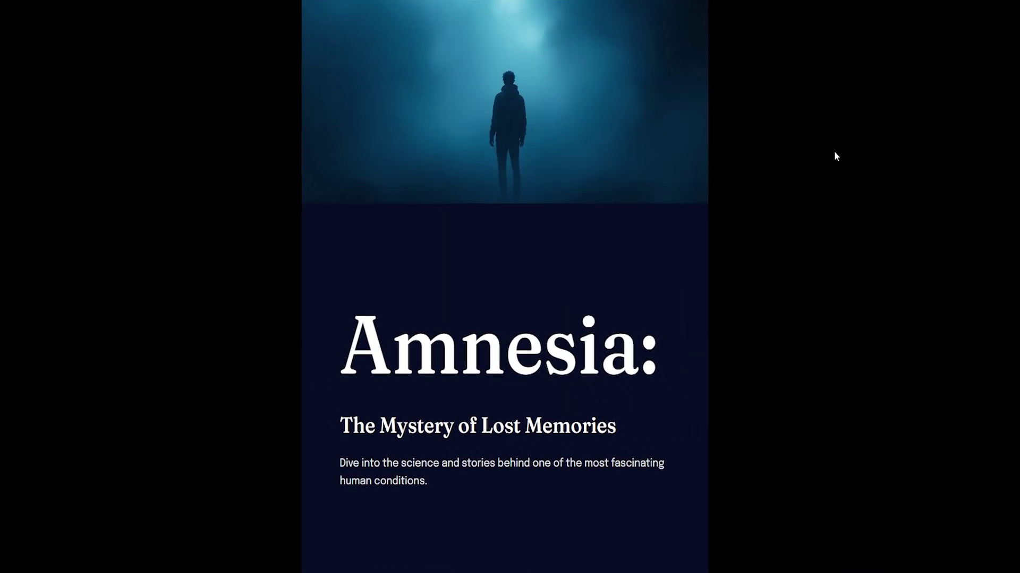
pyautogui.press('Right')
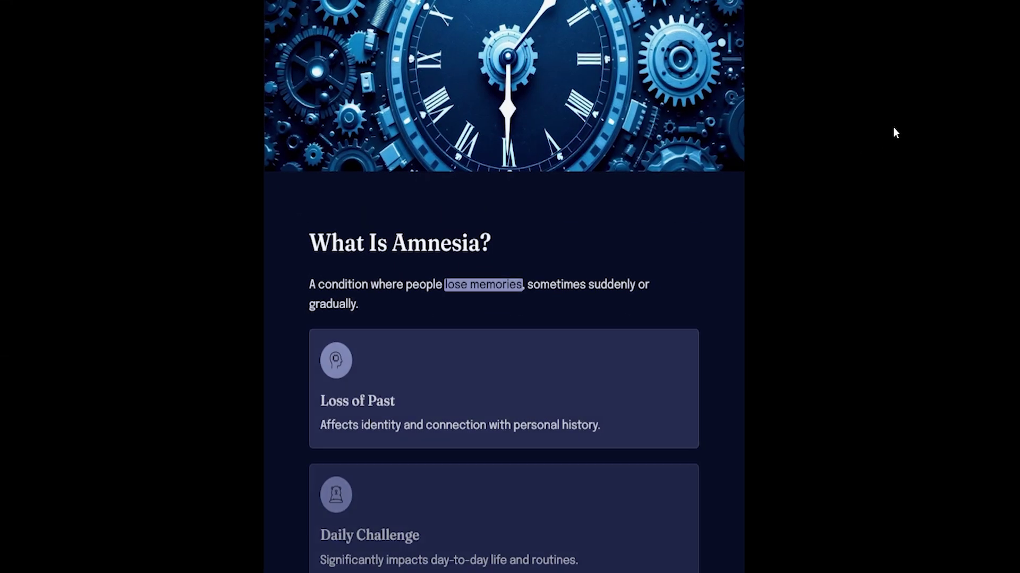
pyautogui.press('Right')
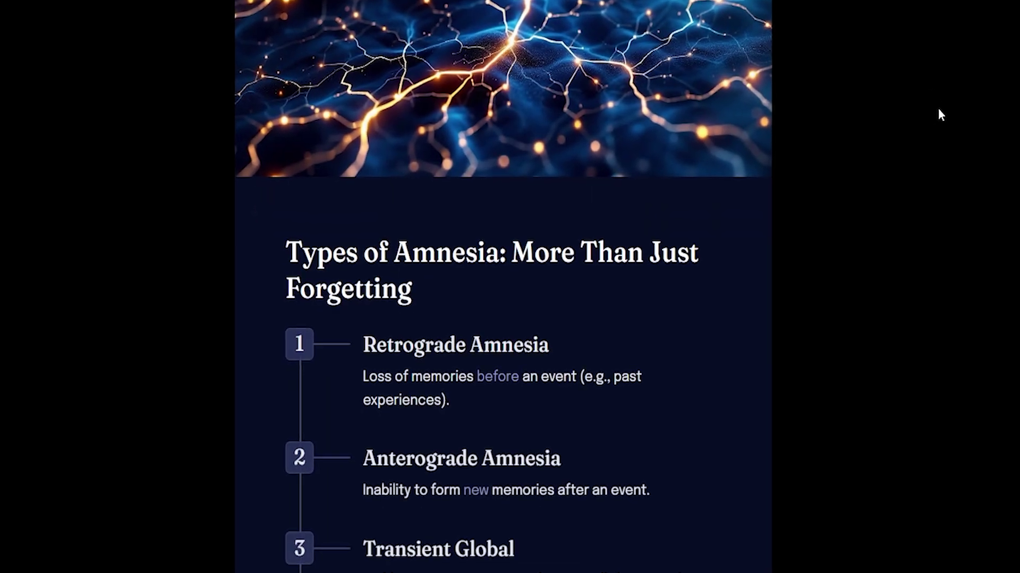
pyautogui.press('Right')
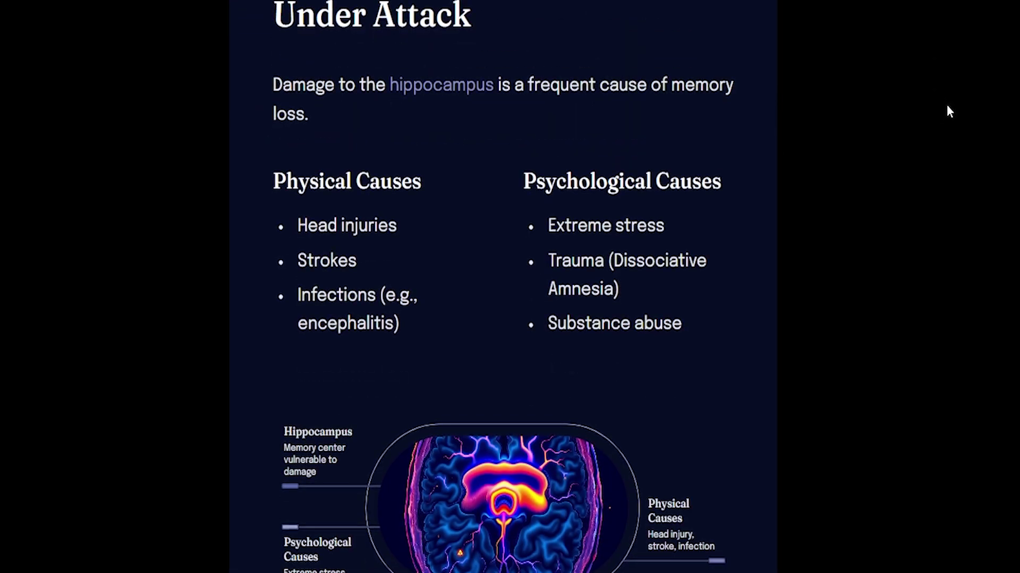
pyautogui.press('Right')
pyautogui.press('Right')
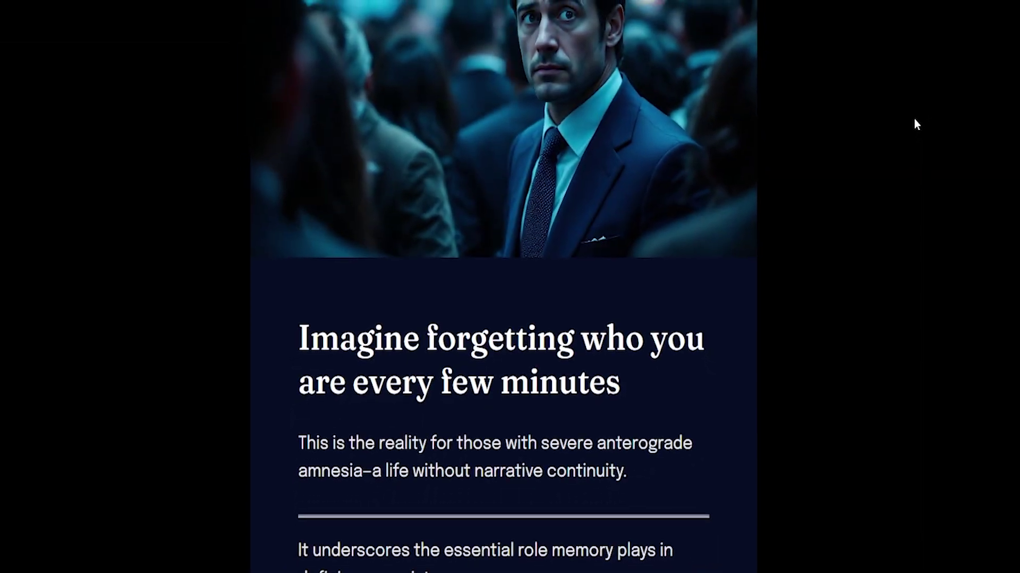
pyautogui.press('Right')
pyautogui.press('Right')
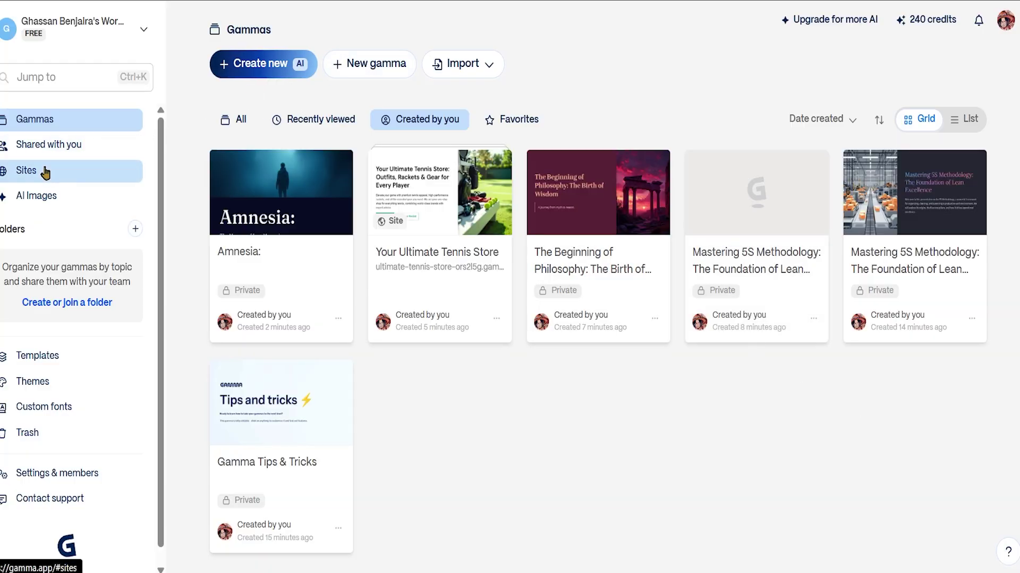
# Browse the AI Images gallery and open the neural-network image's detail panel.
pyautogui.click(45, 171)
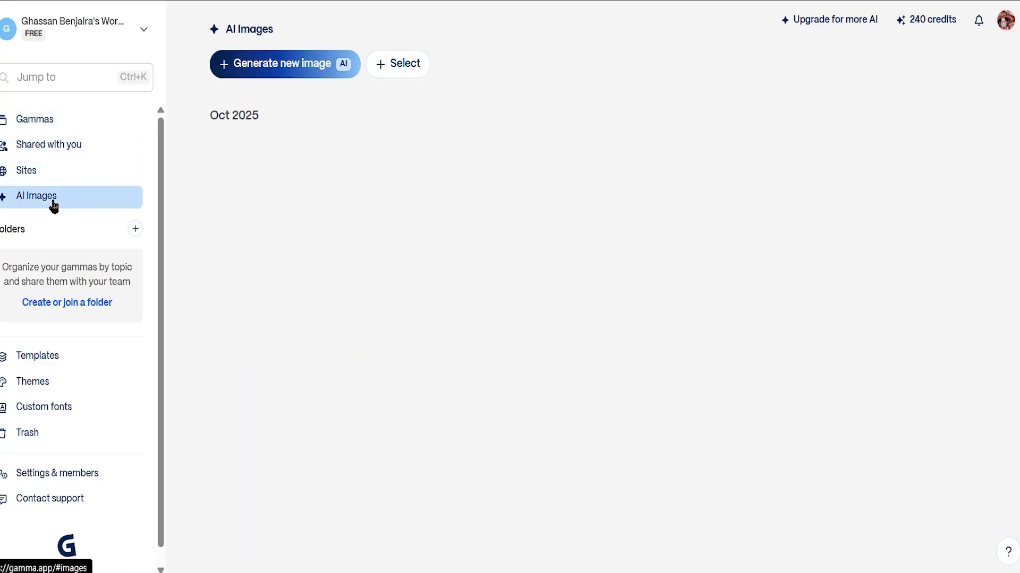
pyautogui.scroll(-15, 540, 191)
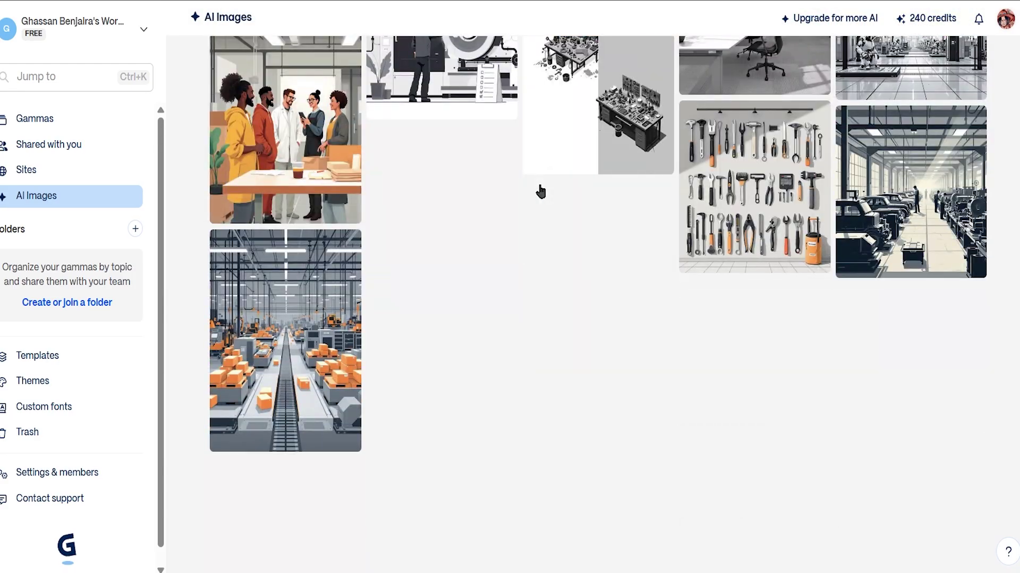
pyautogui.scroll(15, 487, 345)
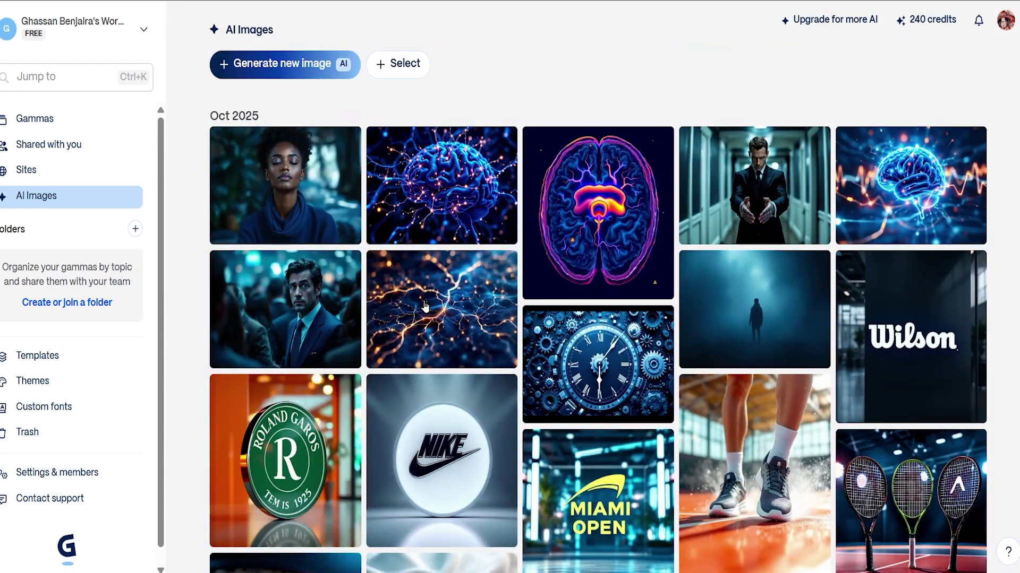
pyautogui.click(911, 186)
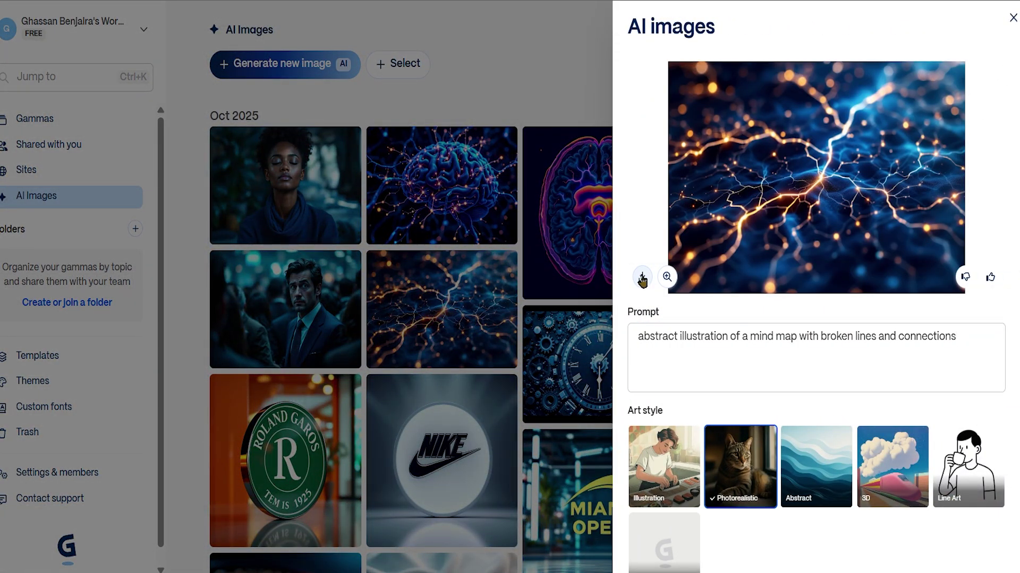